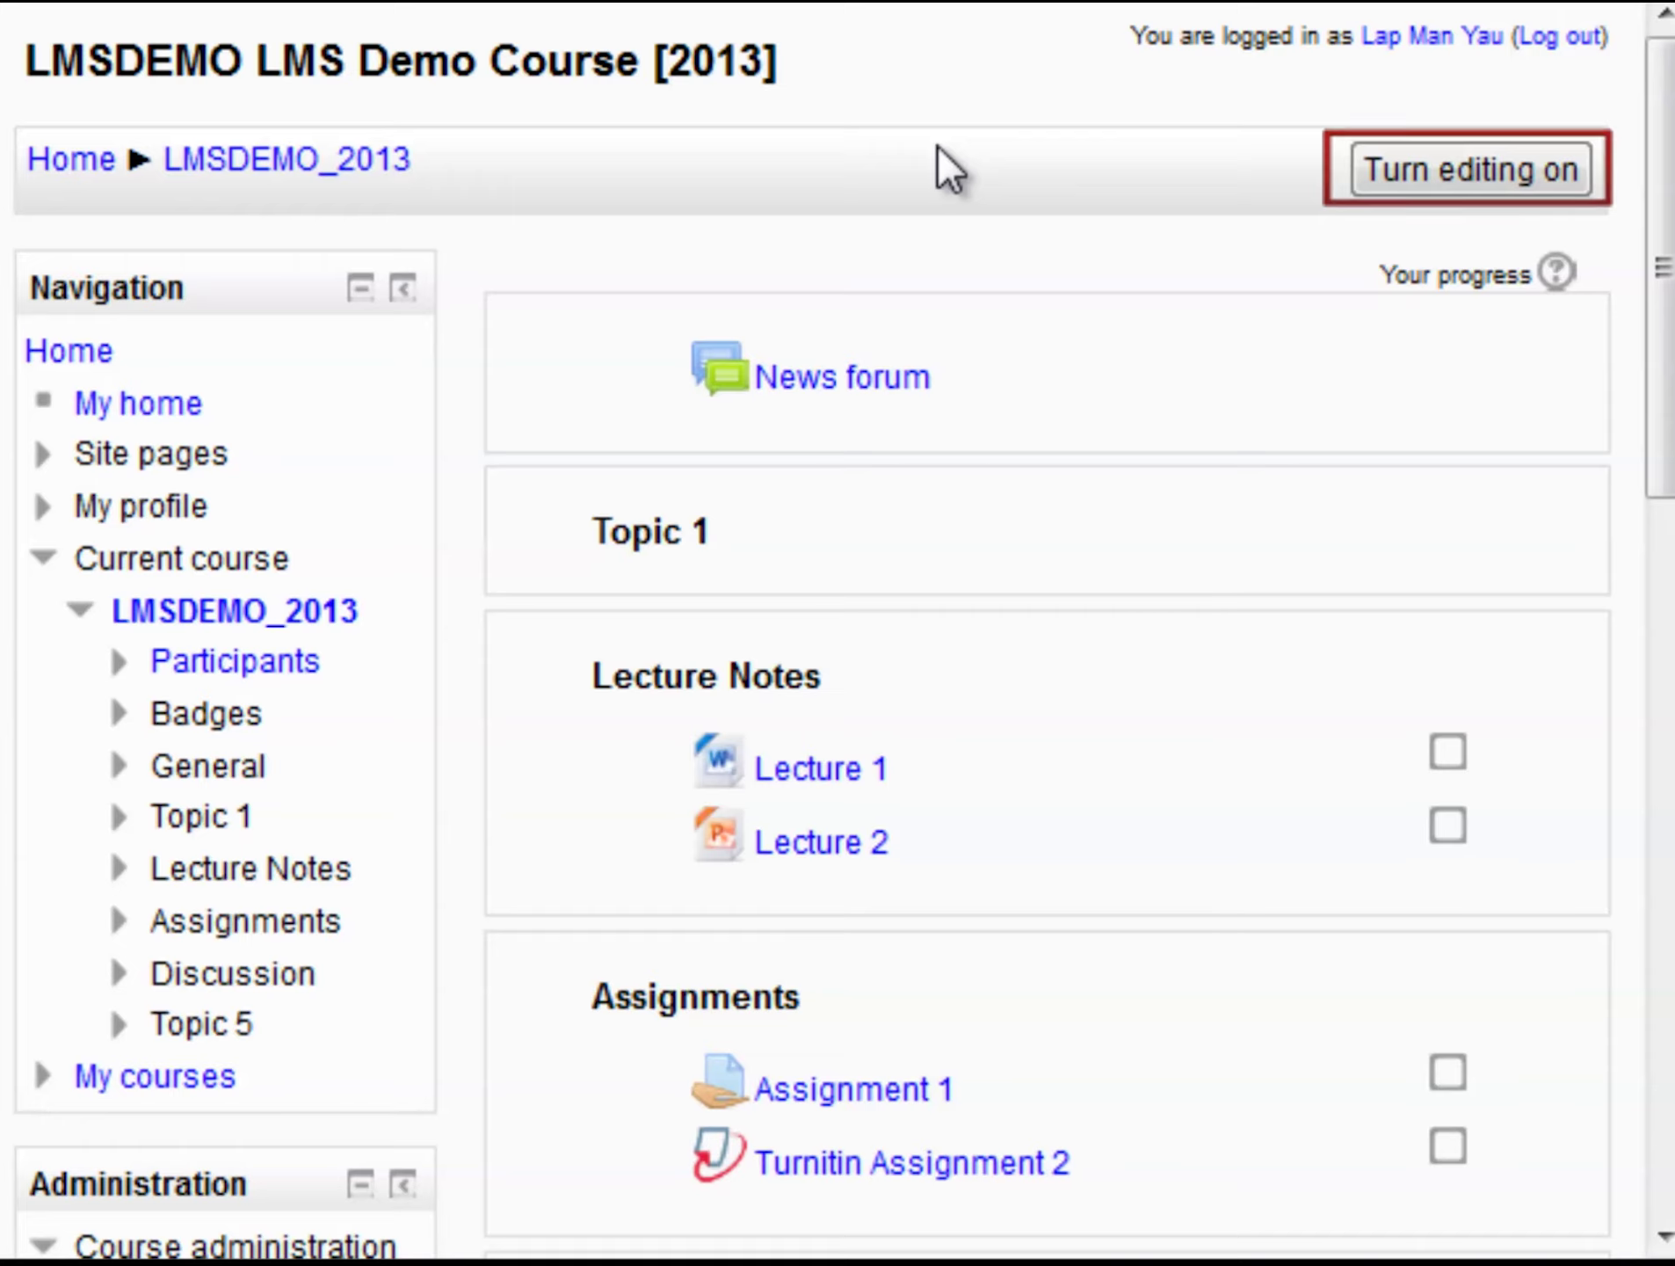
Turn editing on and pick Attendance in Topic 1's activity chooser
{"action": "left_click", "coordinate": [1388, 166]}
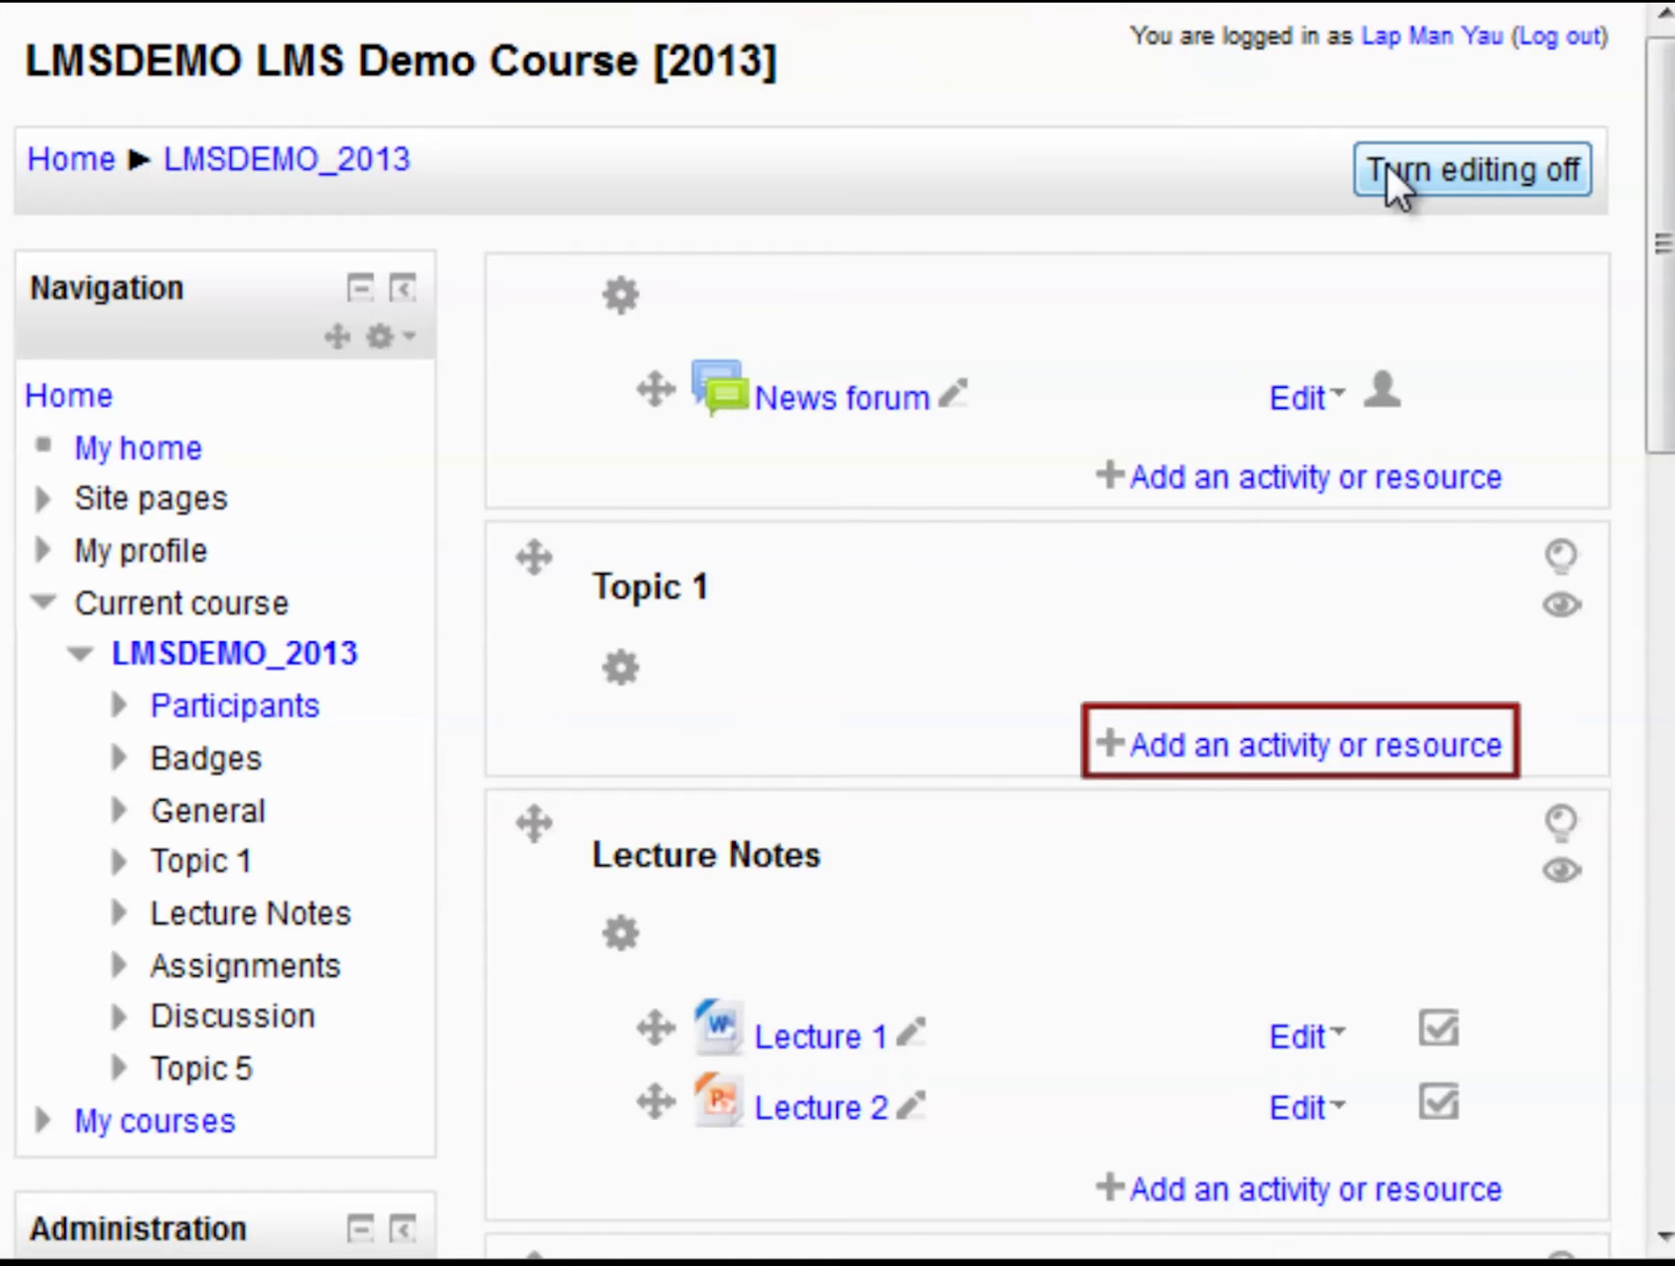
{"action": "left_click", "coordinate": [1171, 746]}
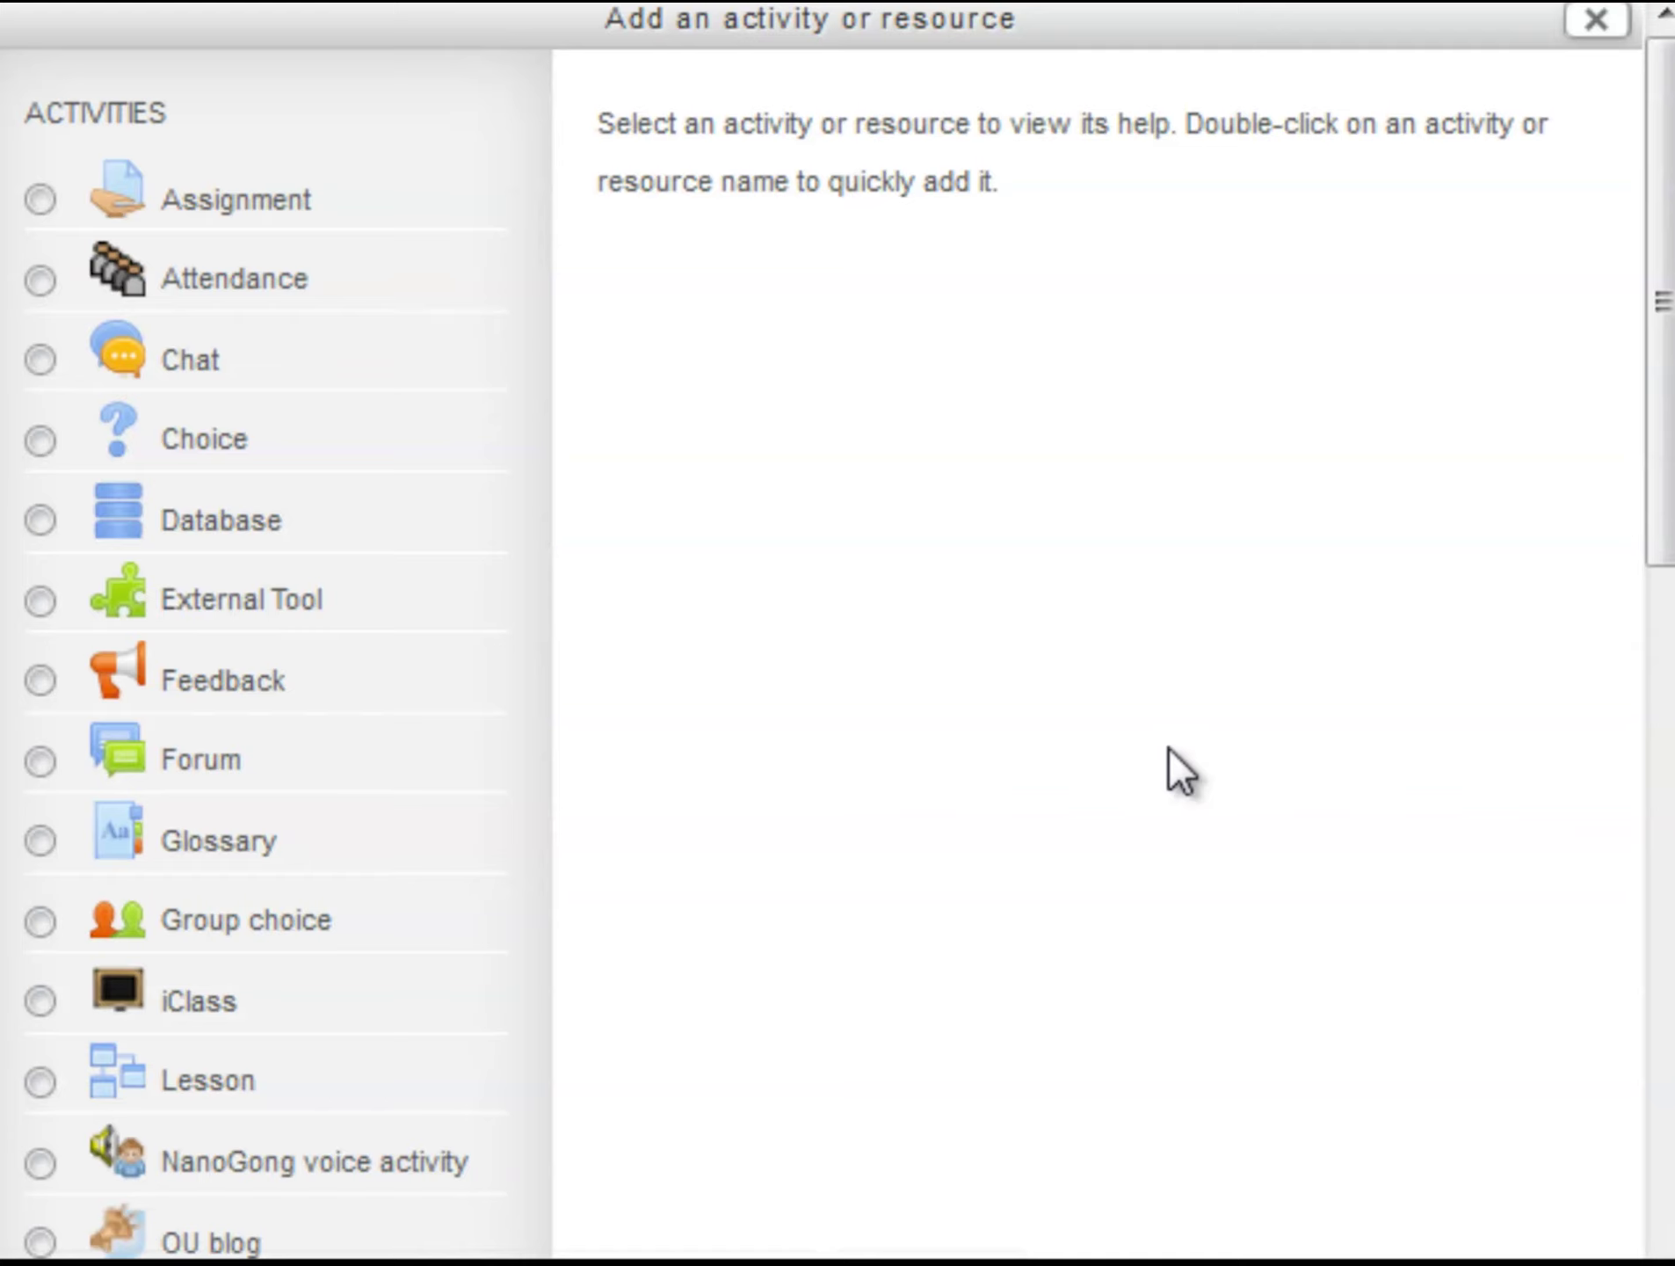
{"action": "left_click", "coordinate": [41, 279]}
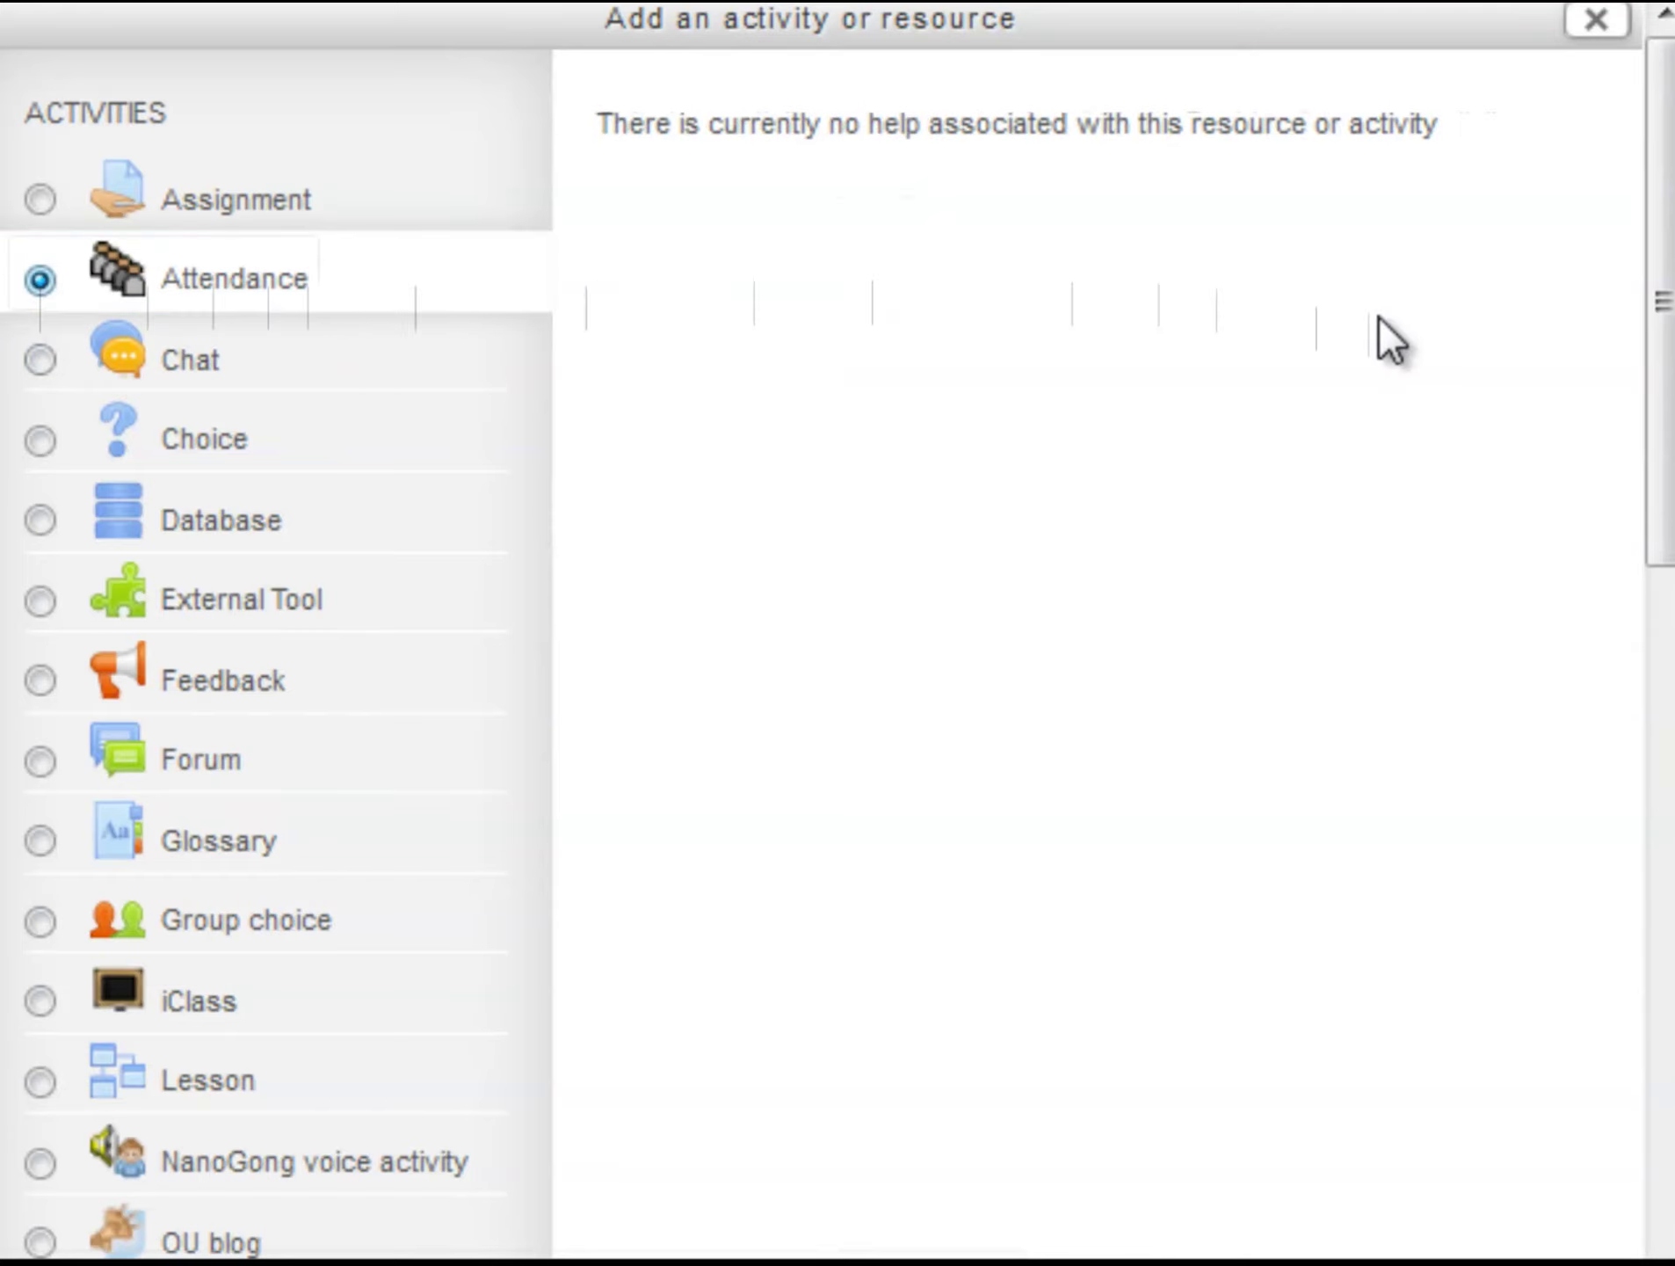
{"action": "left_click_drag", "start_coordinate": [1651, 498], "coordinate": [1657, 1186]}
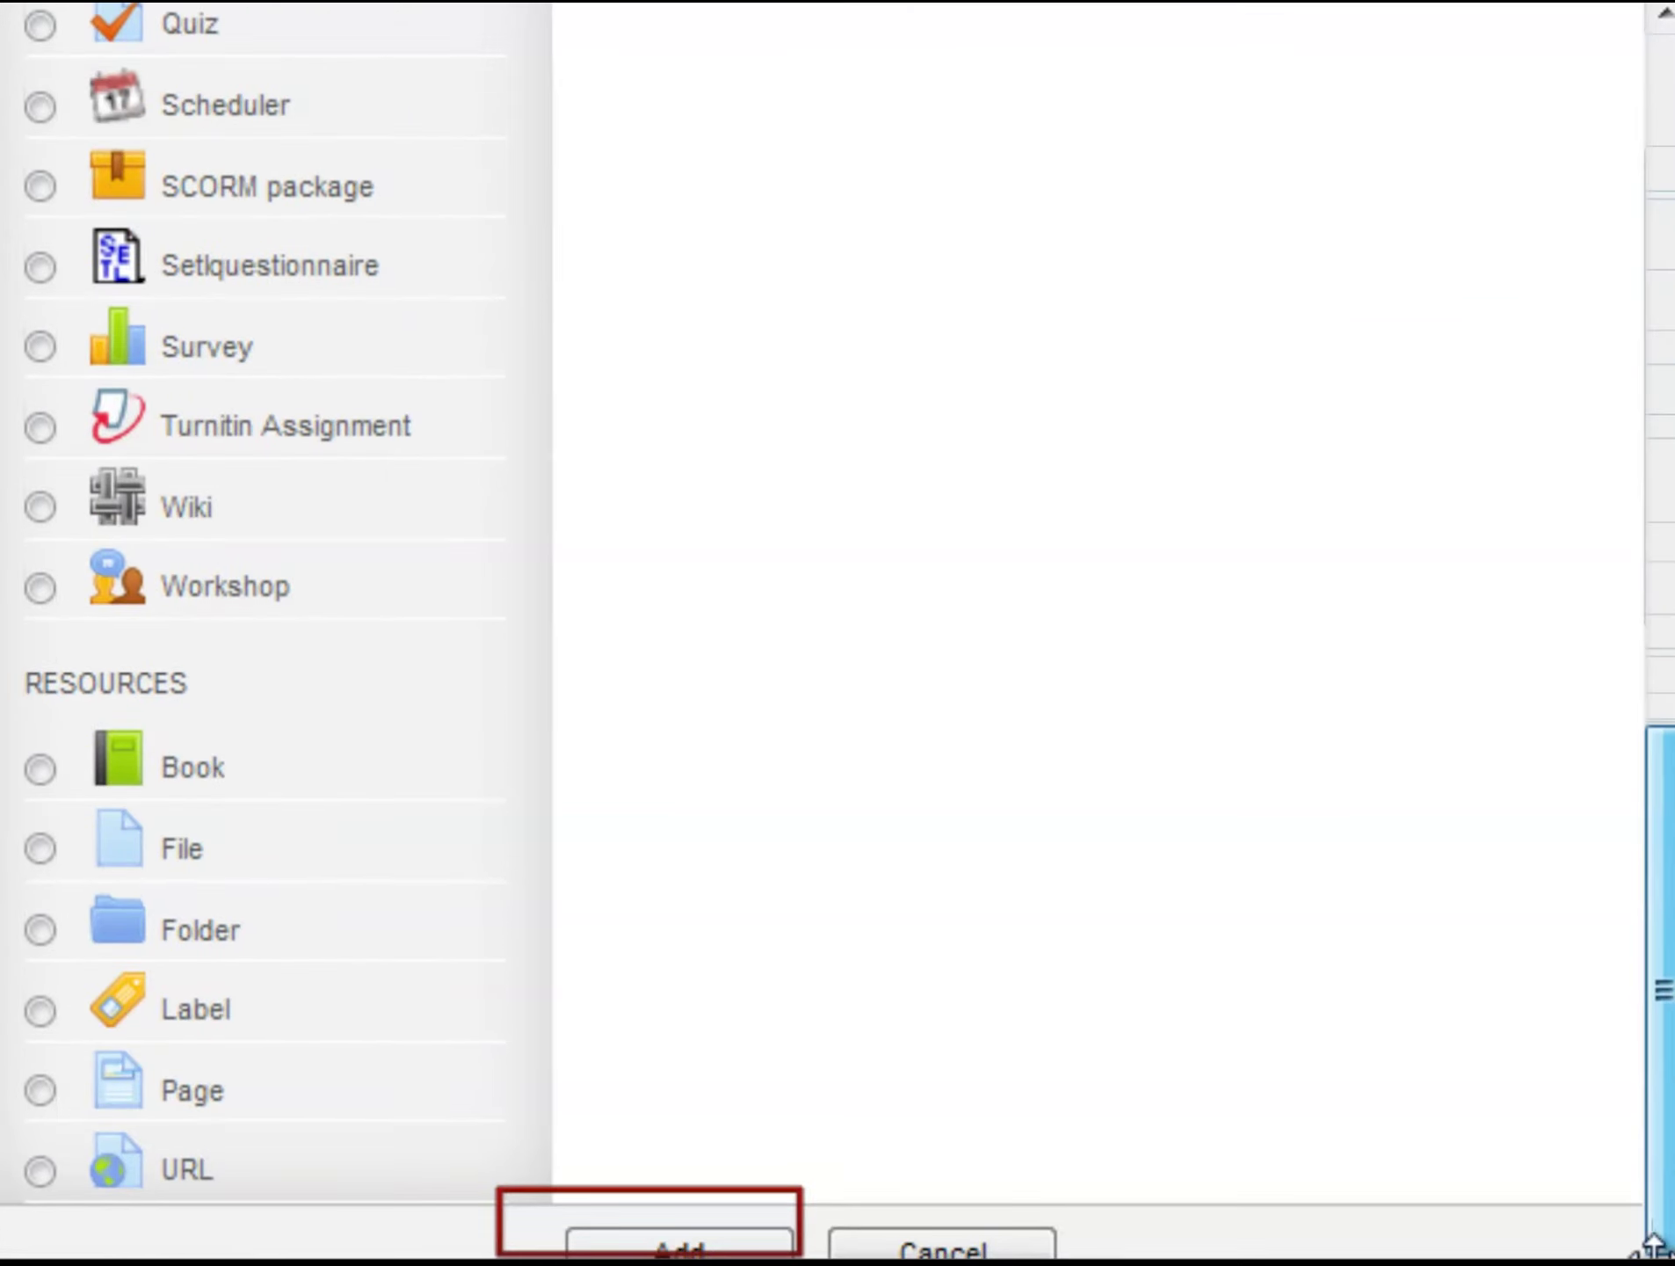
Add the Attendance activity, name it 'Attendance for tutorial class', and expand Common module settings
{"action": "left_click", "coordinate": [734, 1243]}
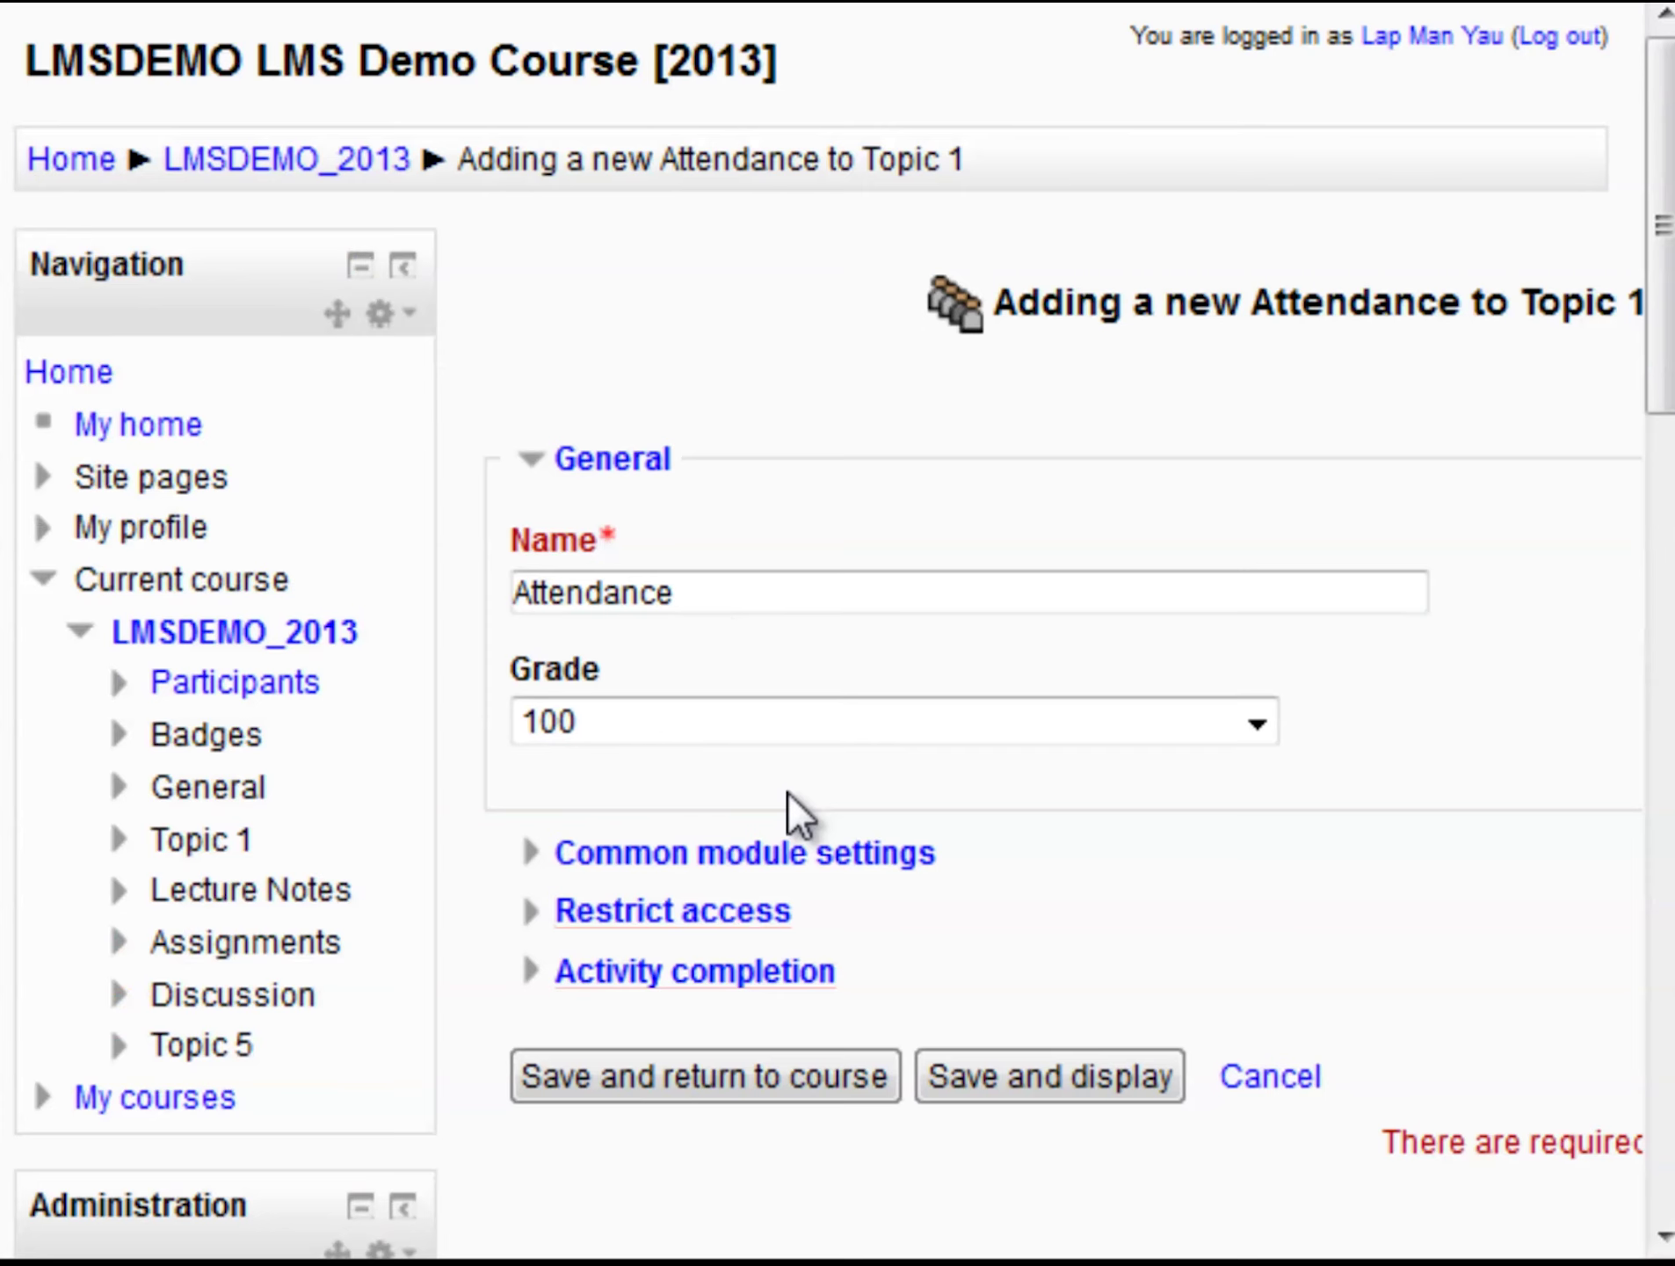
{"action": "left_click", "coordinate": [718, 592]}
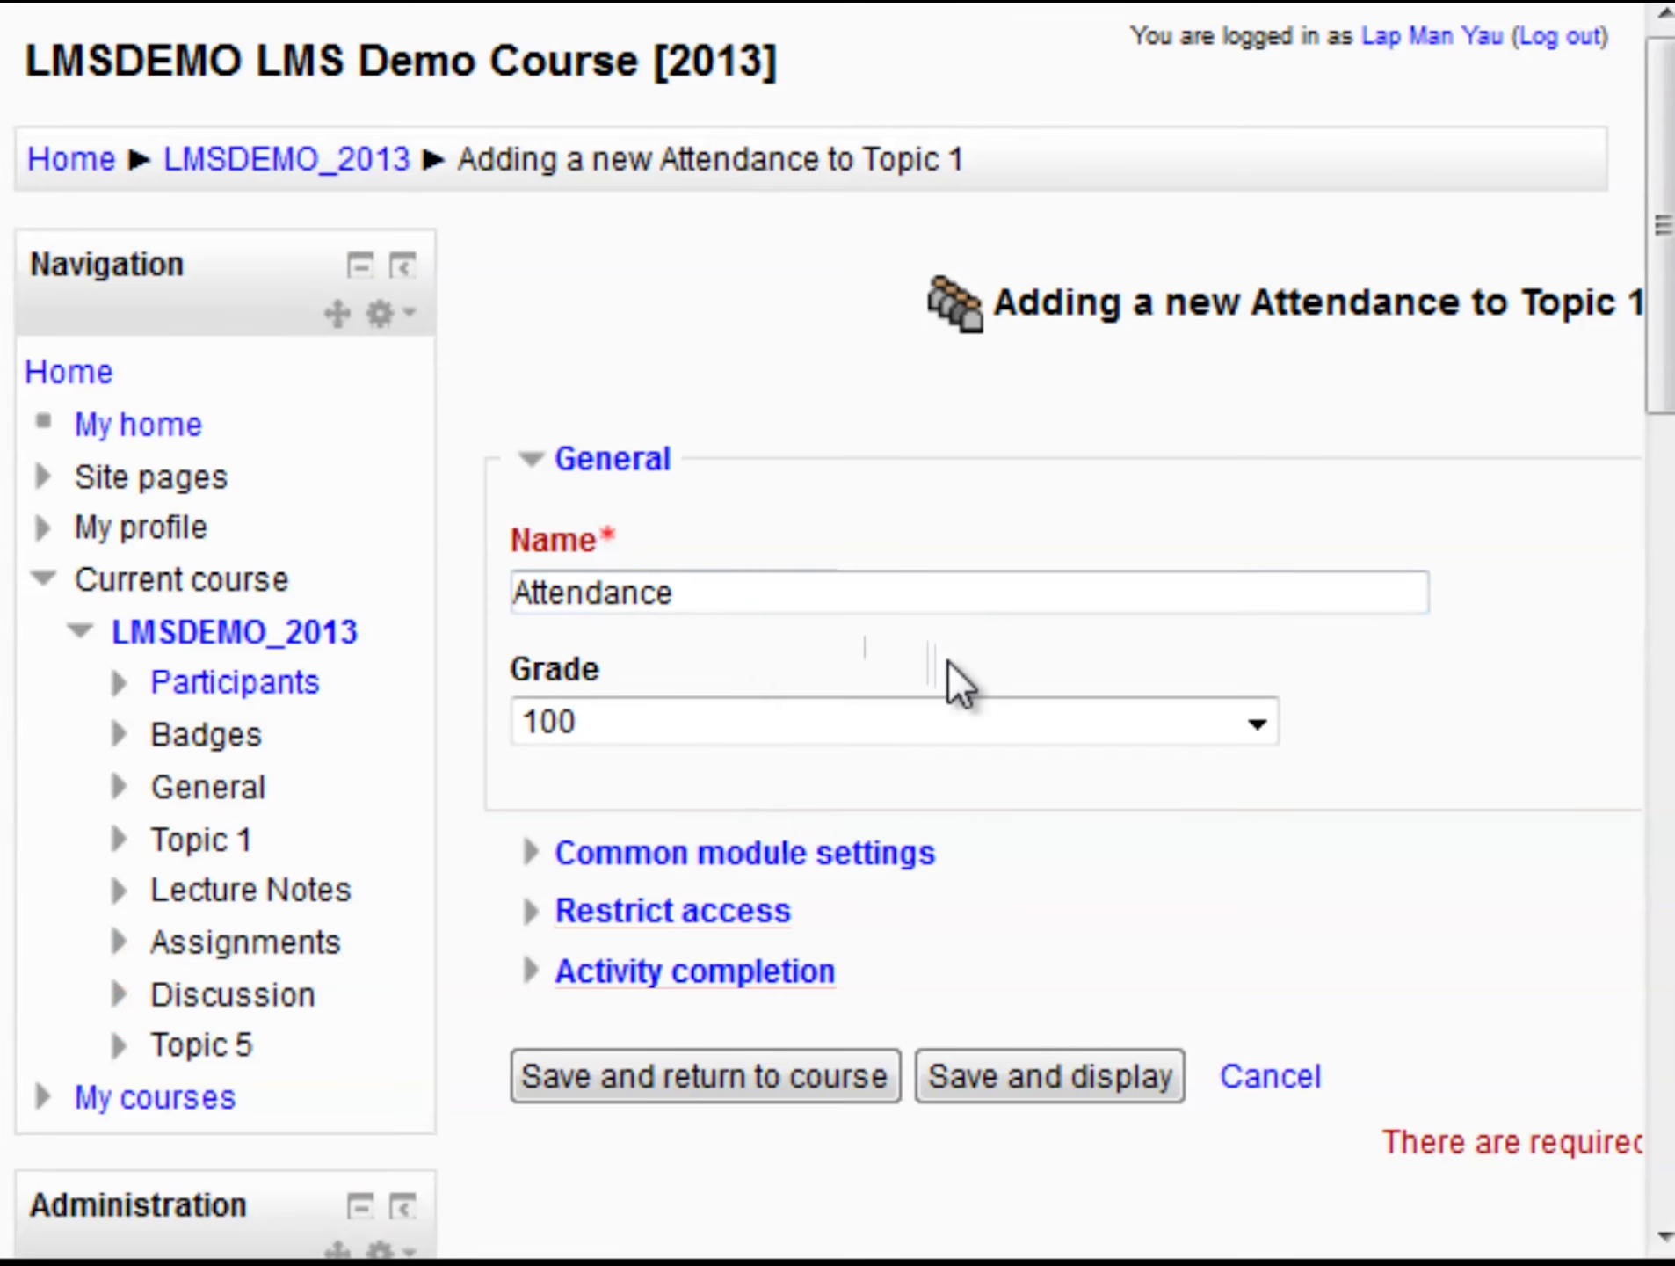
{"action": "type", "text": " for t"}
{"action": "type", "text": "utorial "}
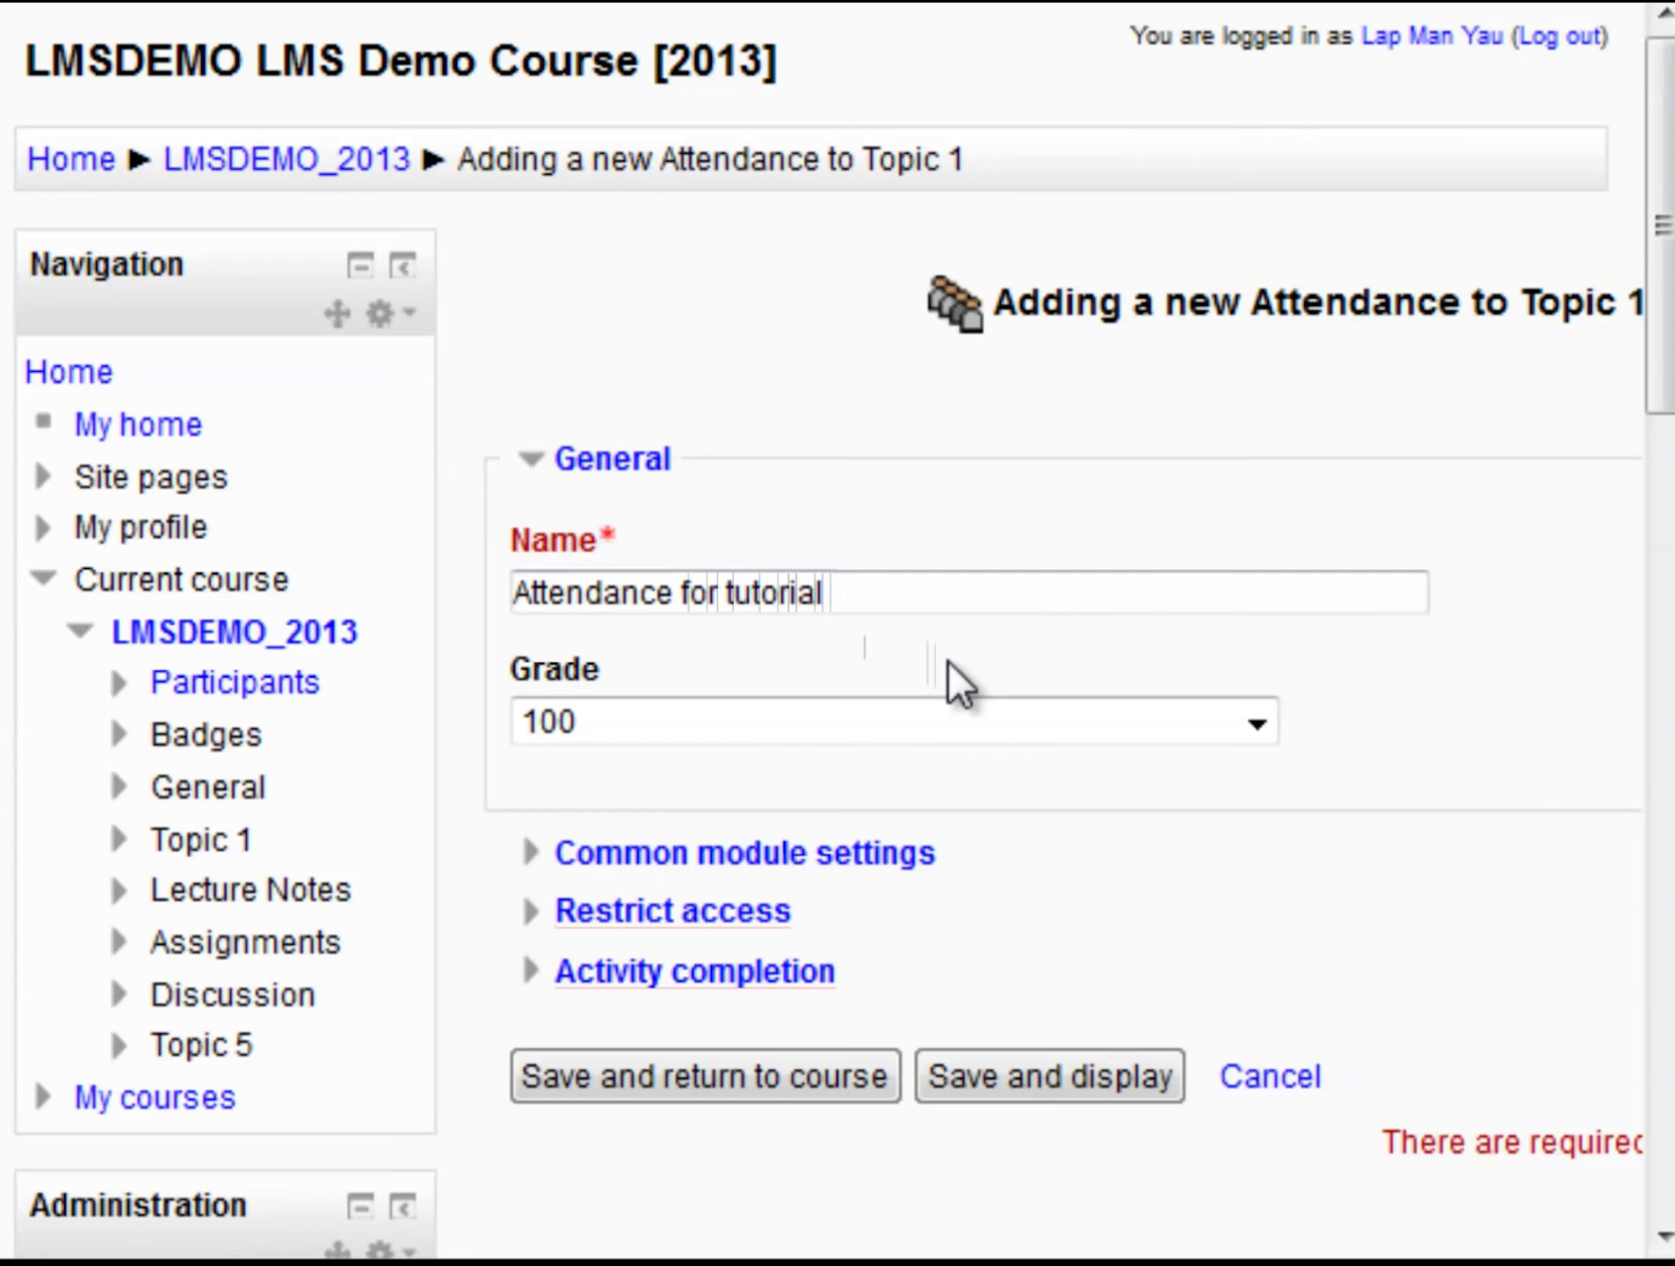
{"action": "type", "text": "class"}
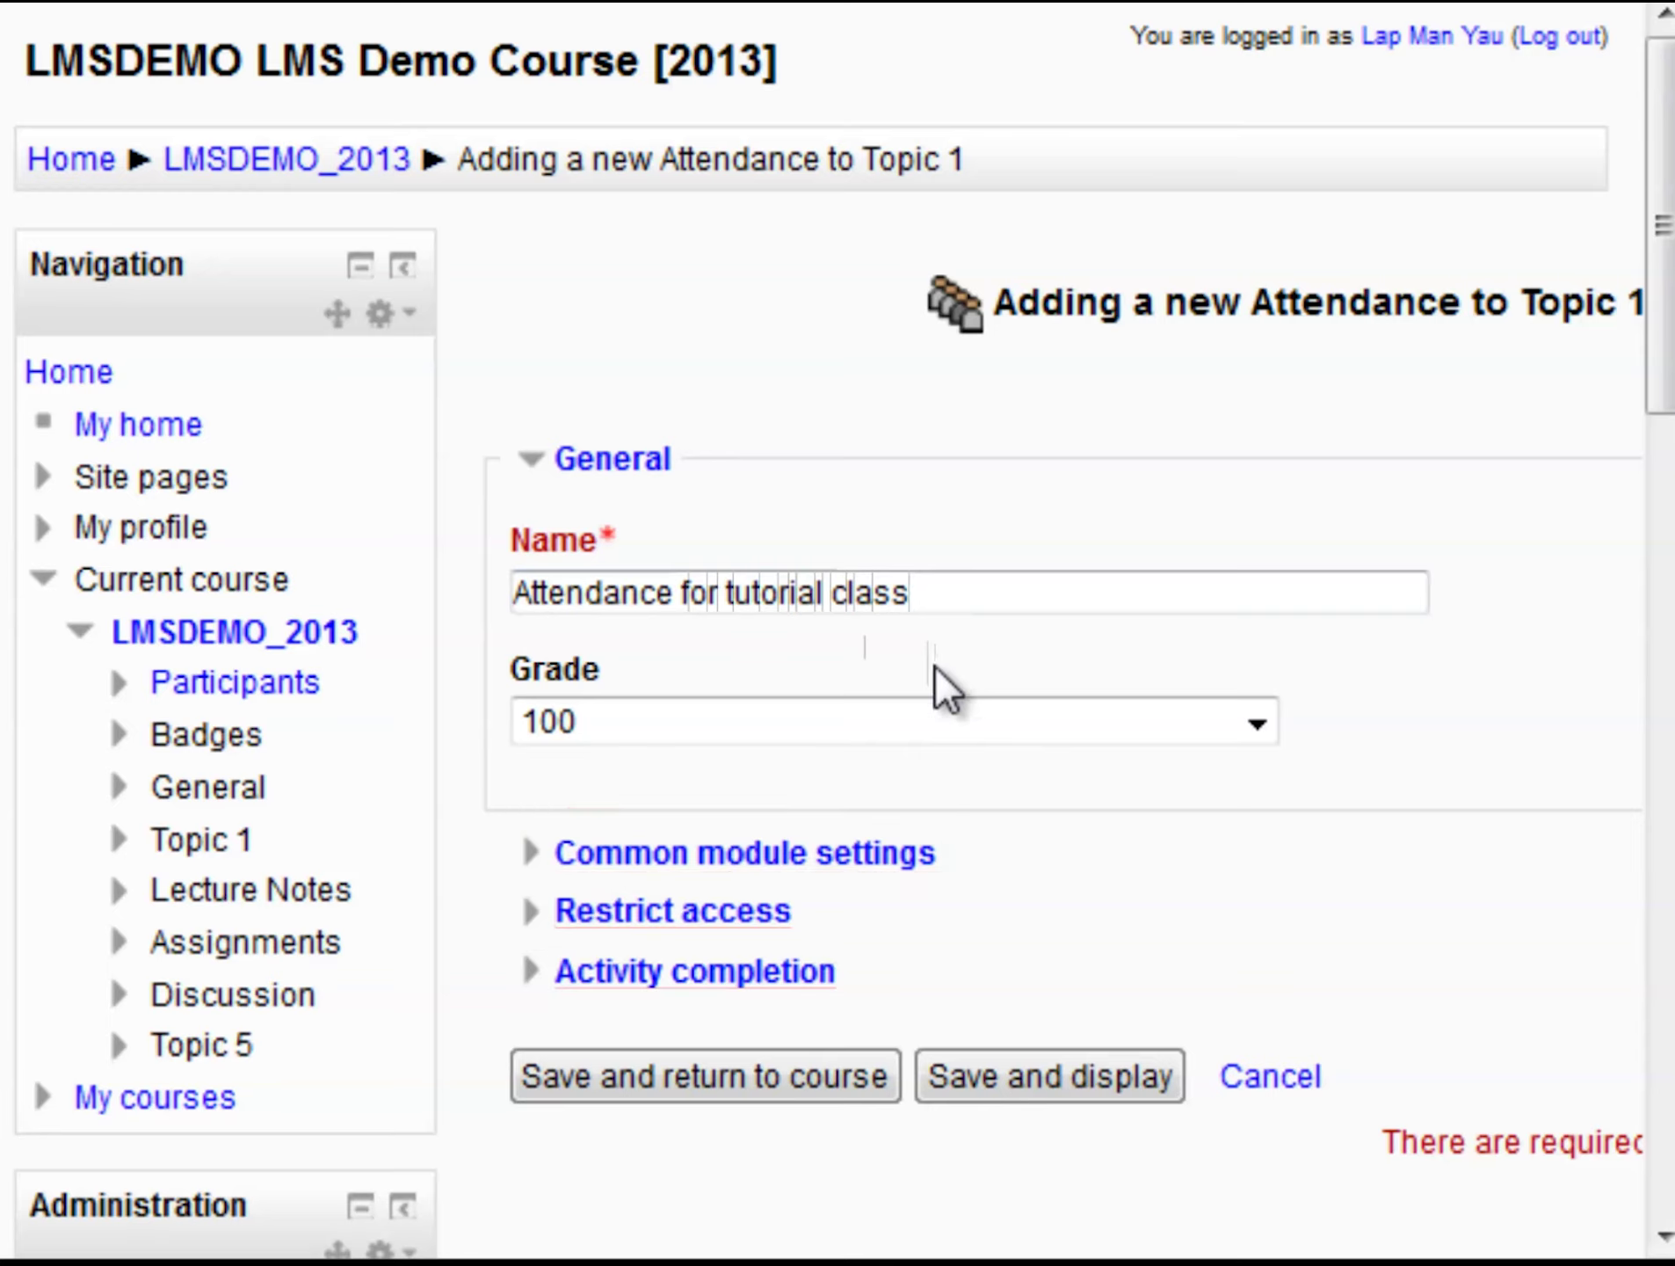
{"action": "left_click", "coordinate": [736, 875]}
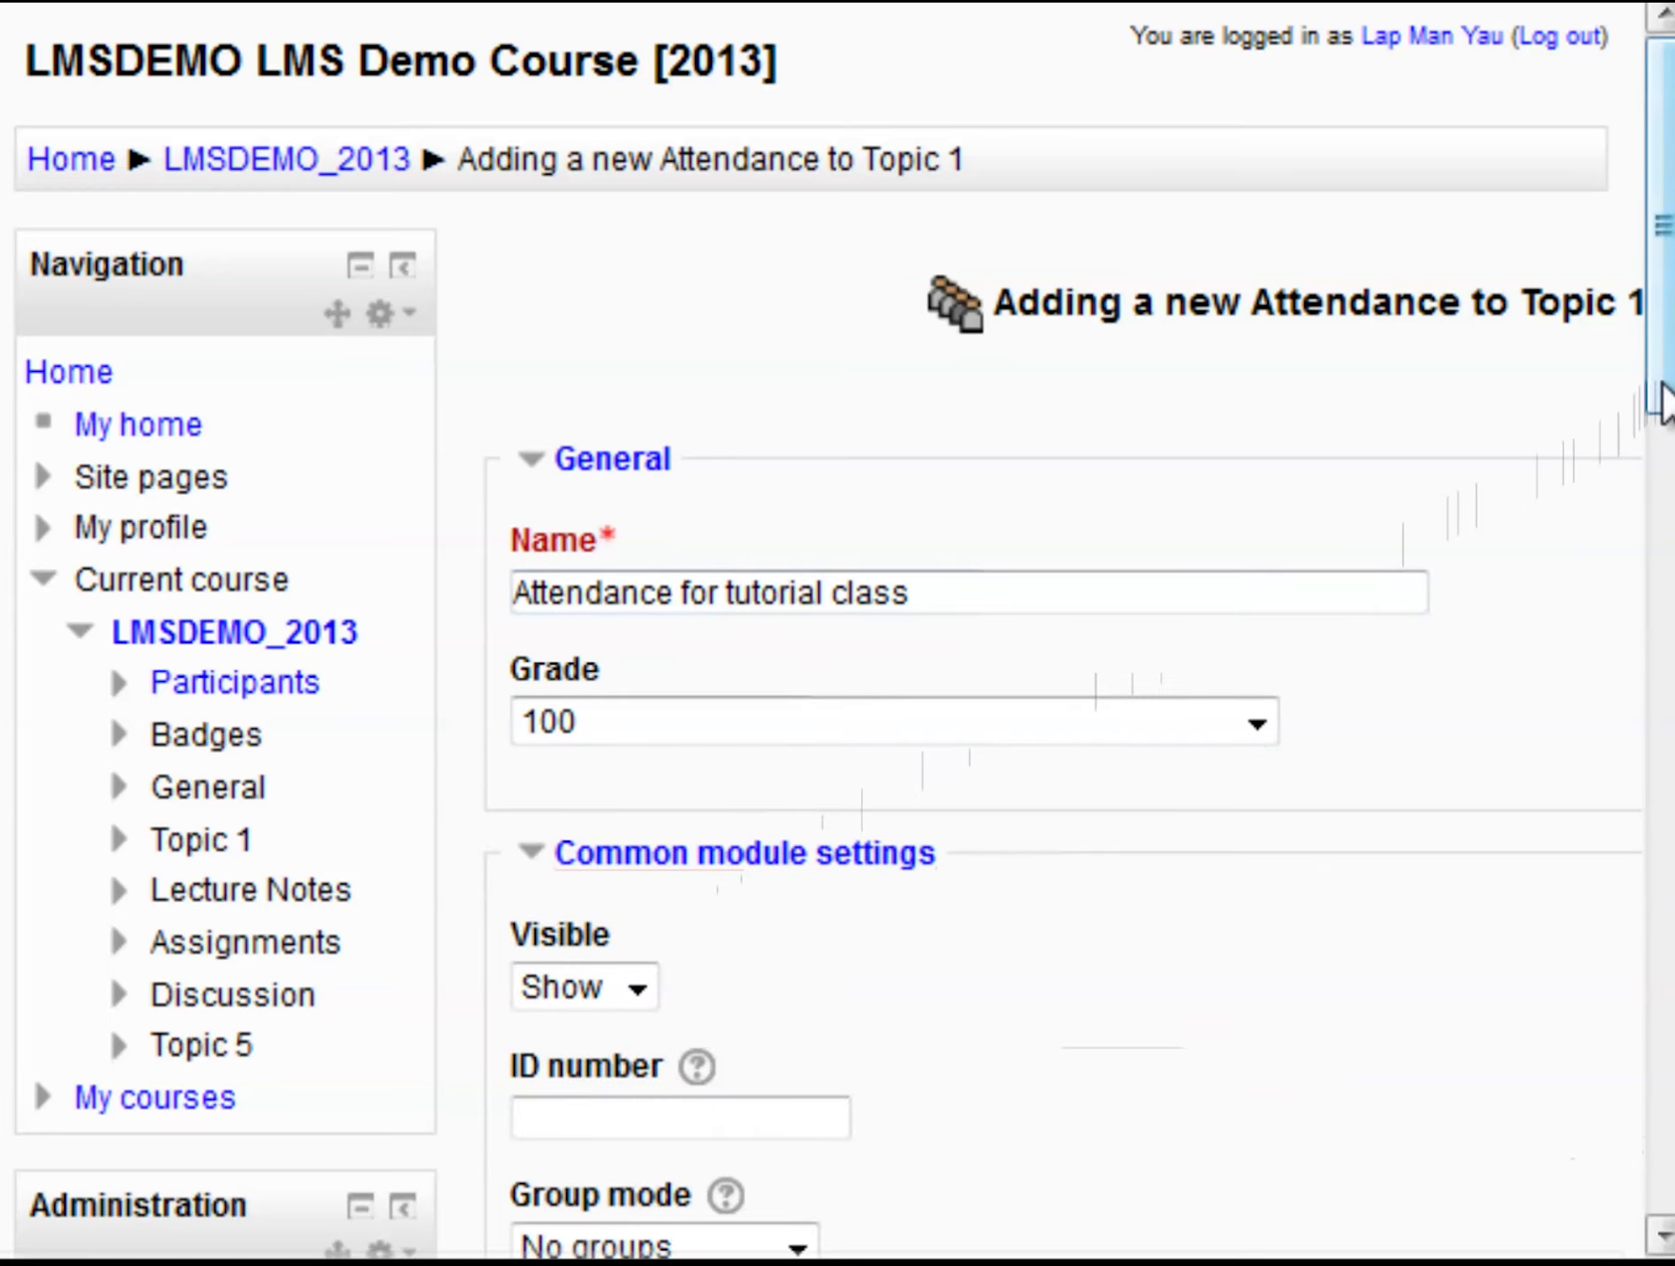
{"action": "left_click_drag", "start_coordinate": [1663, 405], "coordinate": [1662, 619]}
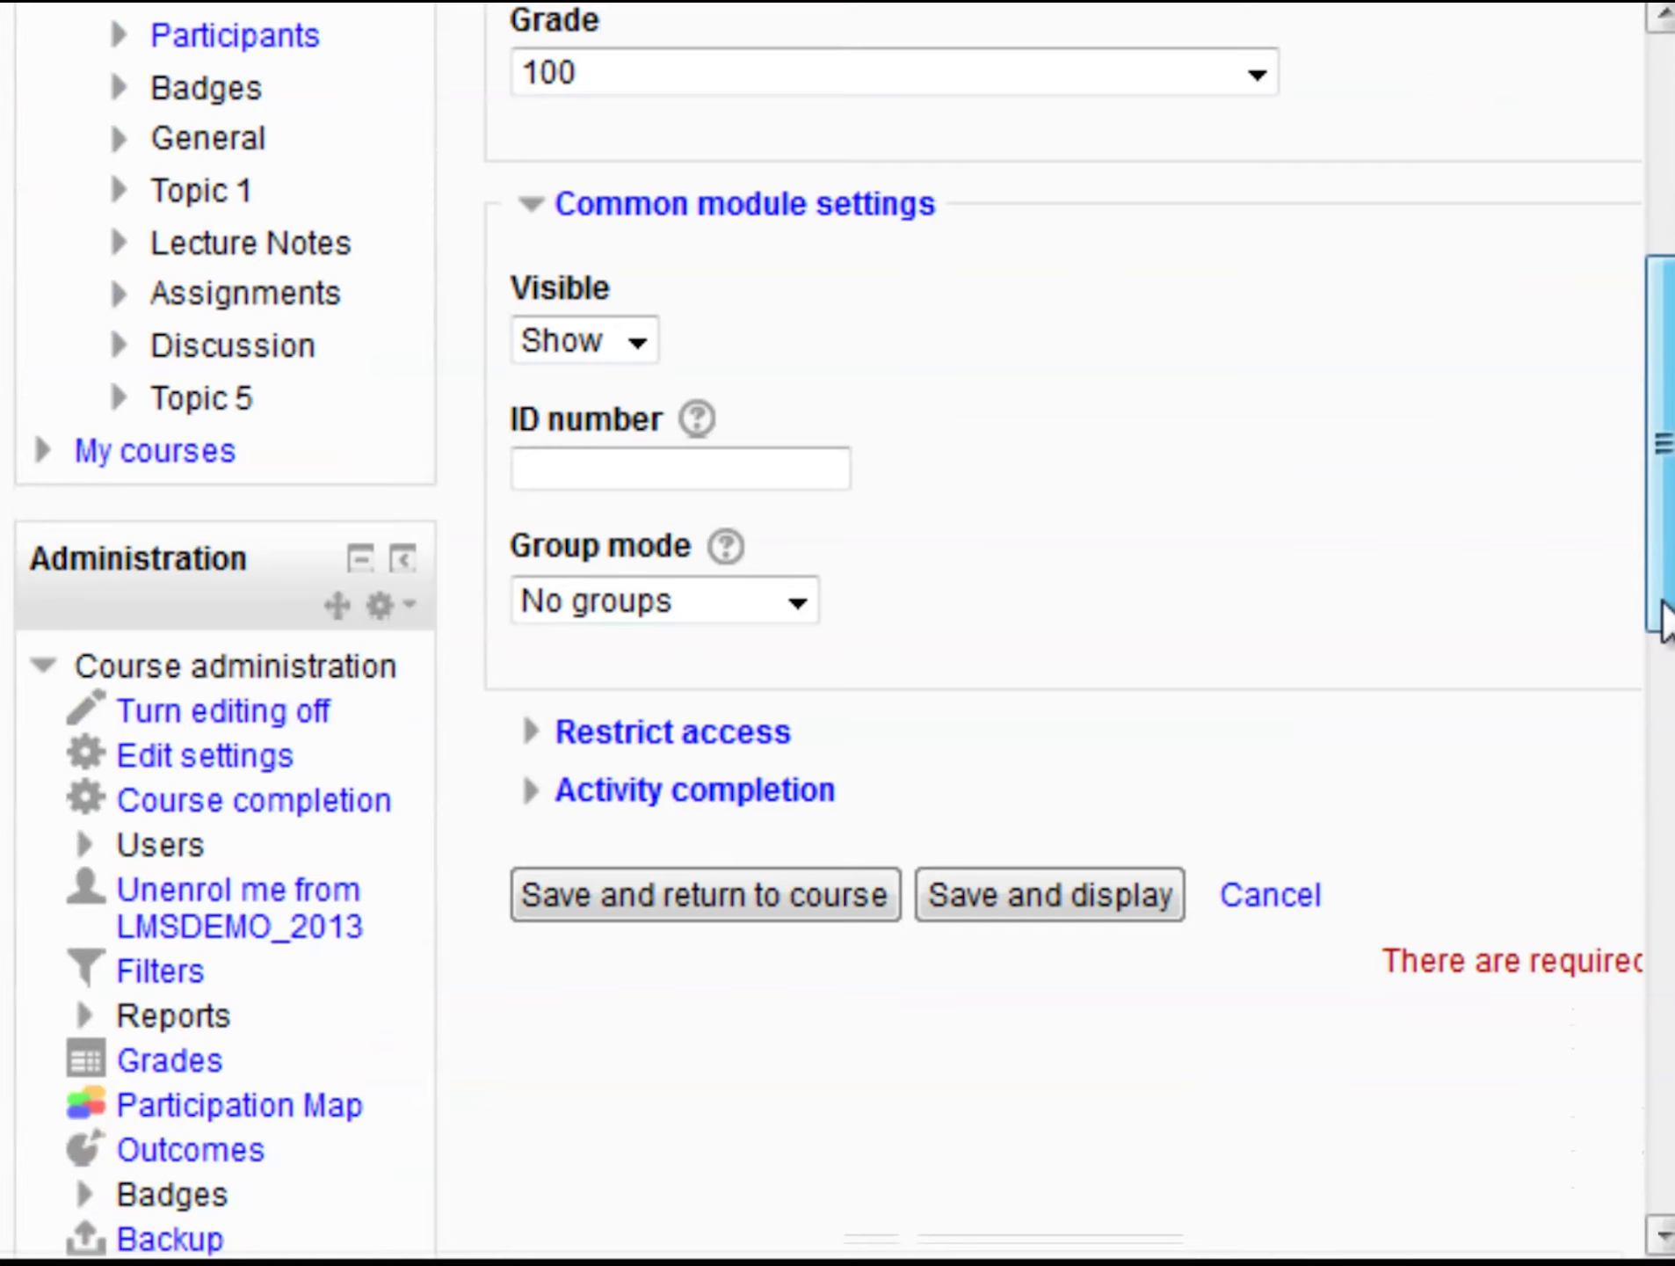
Keep Group mode at 'No groups' and save and display the activity
{"action": "left_click", "coordinate": [797, 600]}
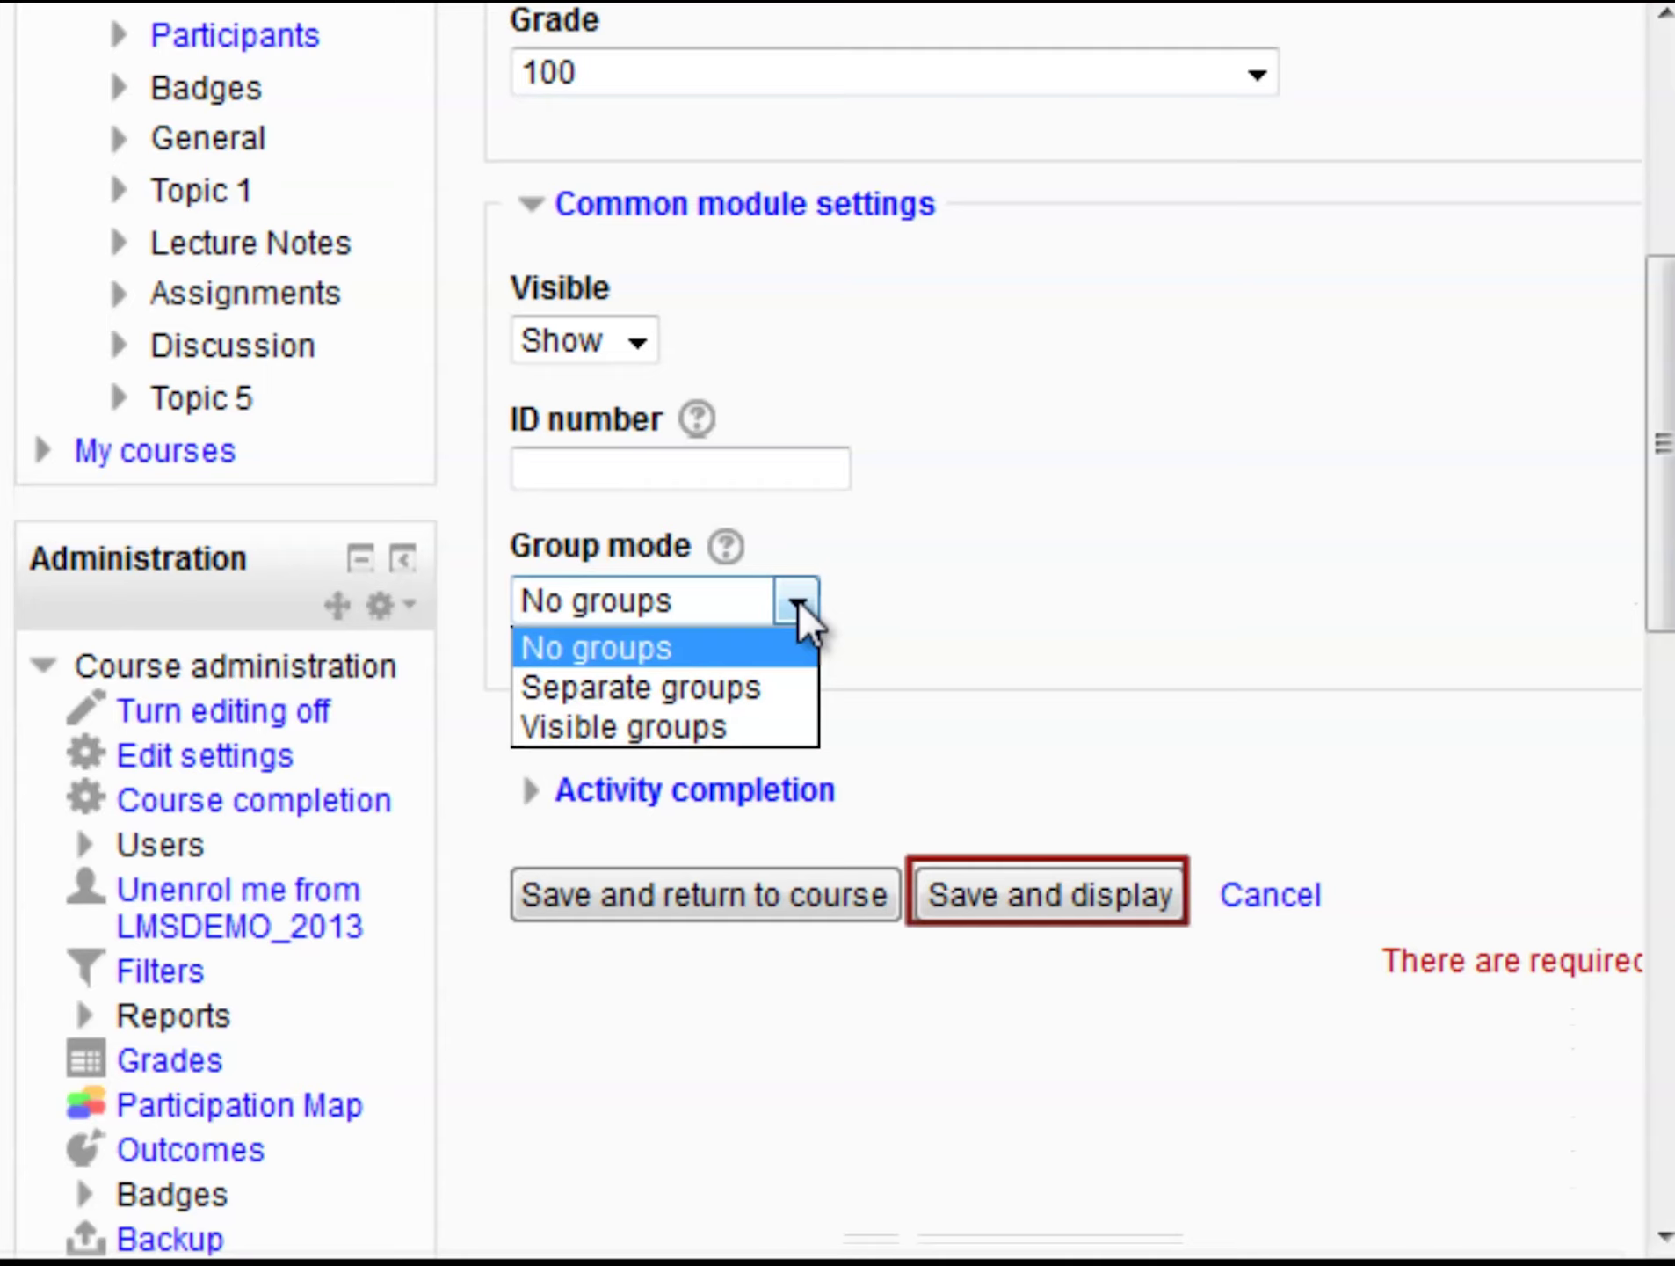
{"action": "left_click", "coordinate": [905, 616]}
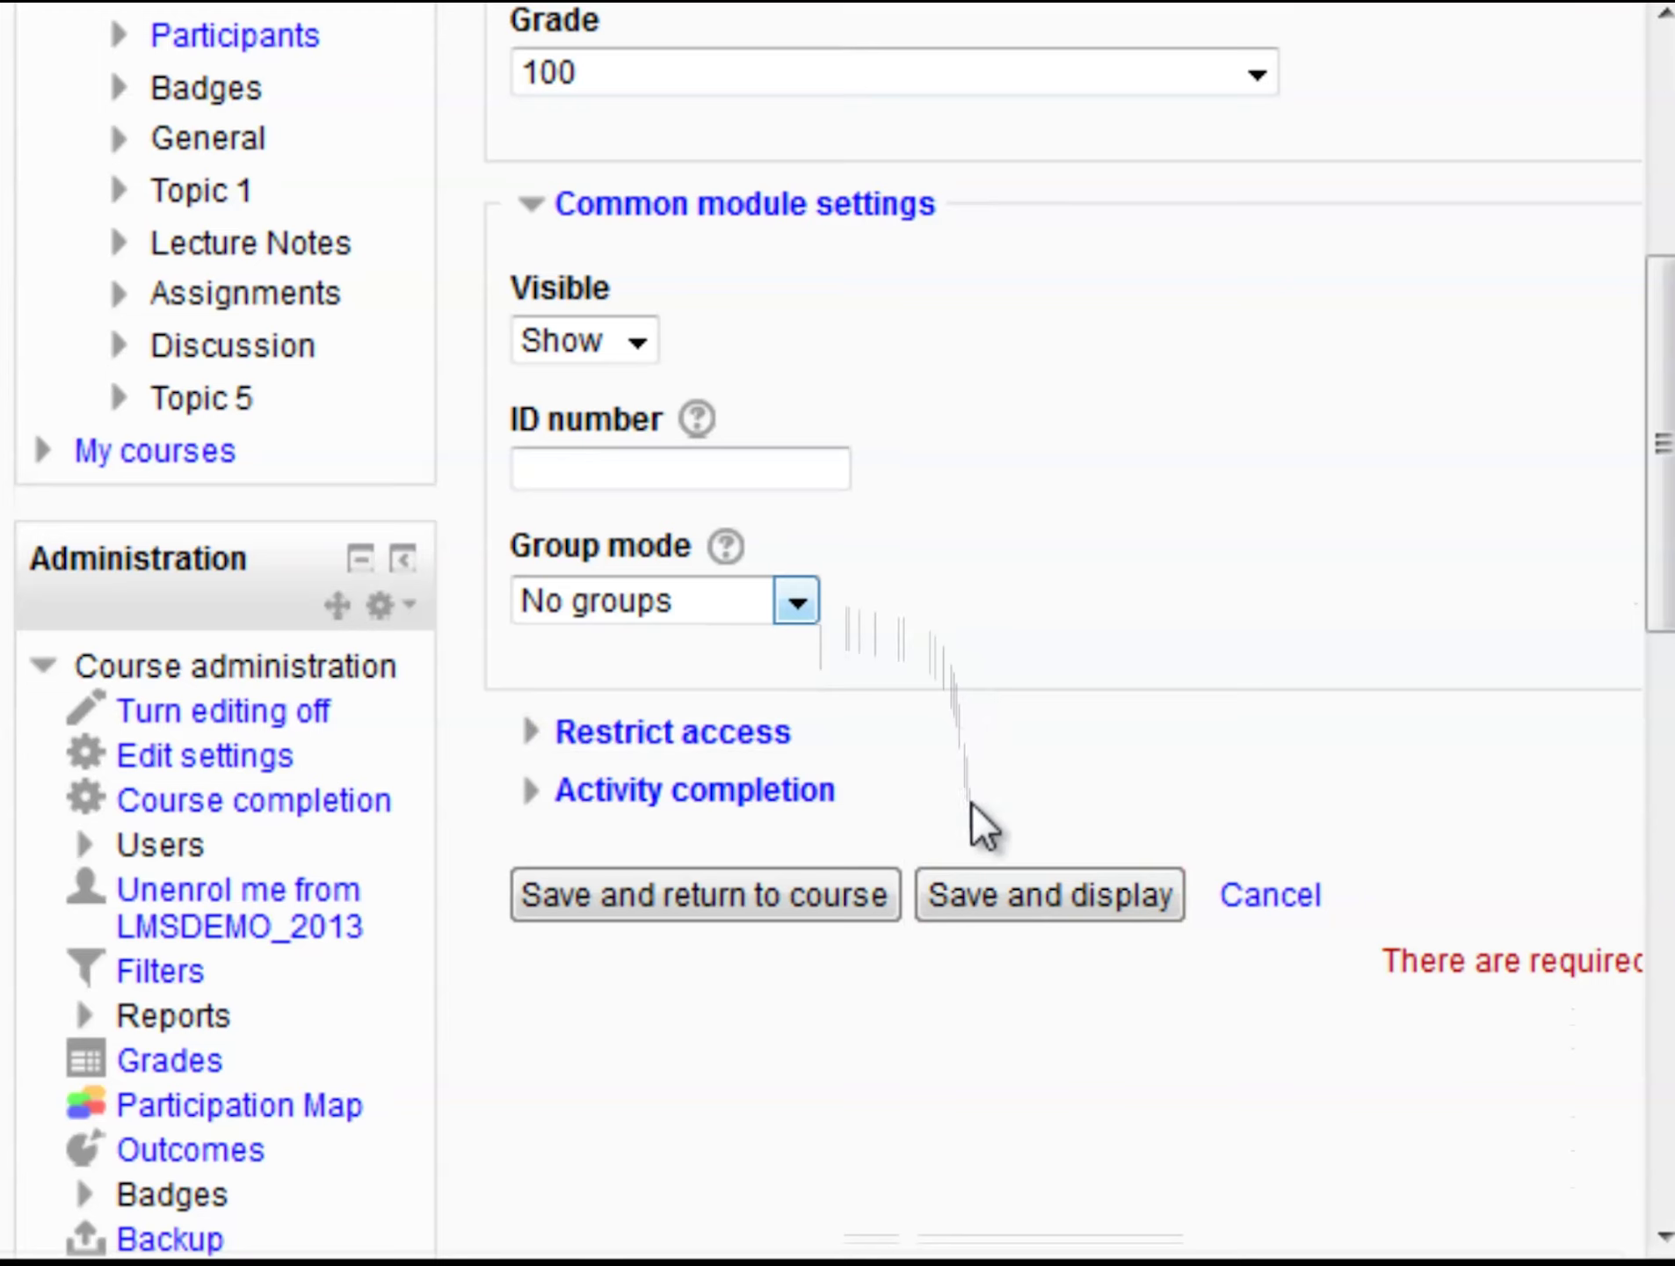
{"action": "left_click", "coordinate": [973, 891]}
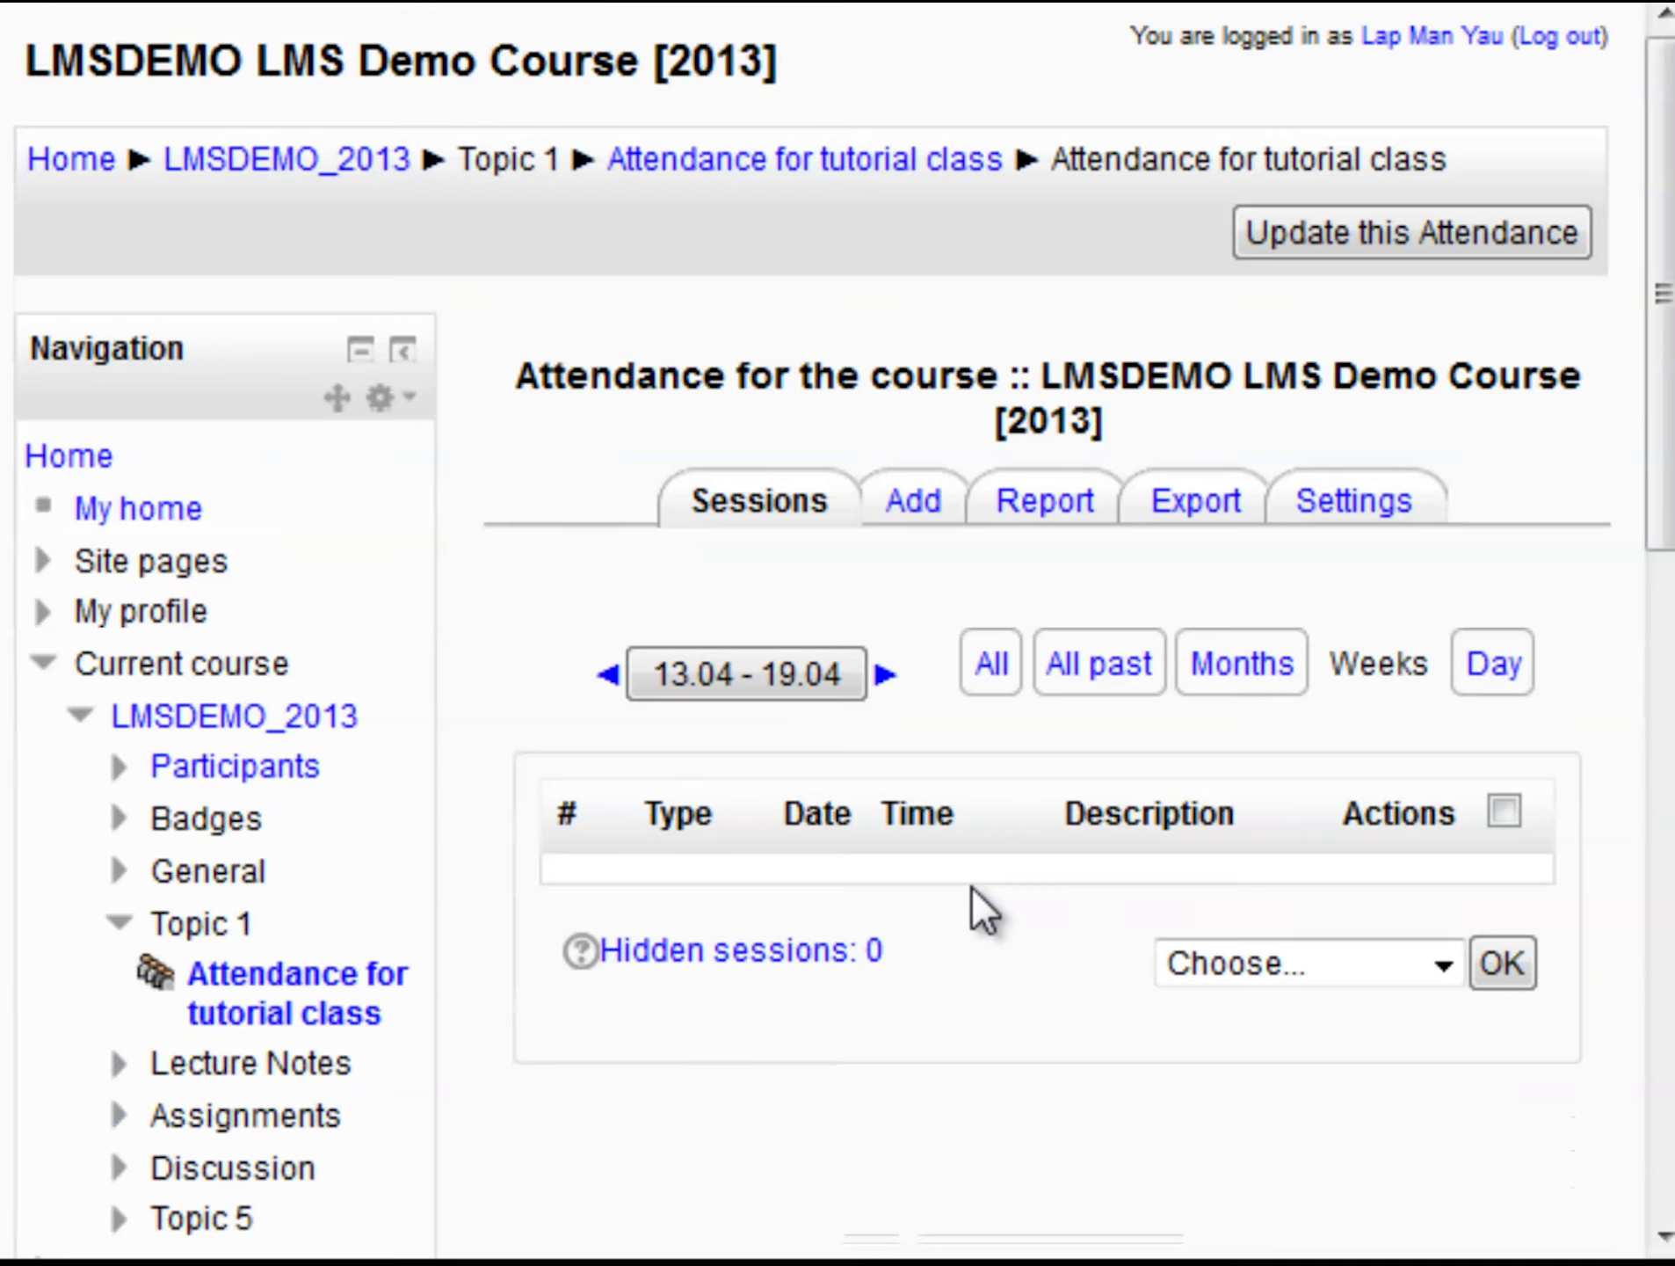
Open the add-session form and enable 'Create multiple sessions'
{"action": "left_click", "coordinate": [910, 502]}
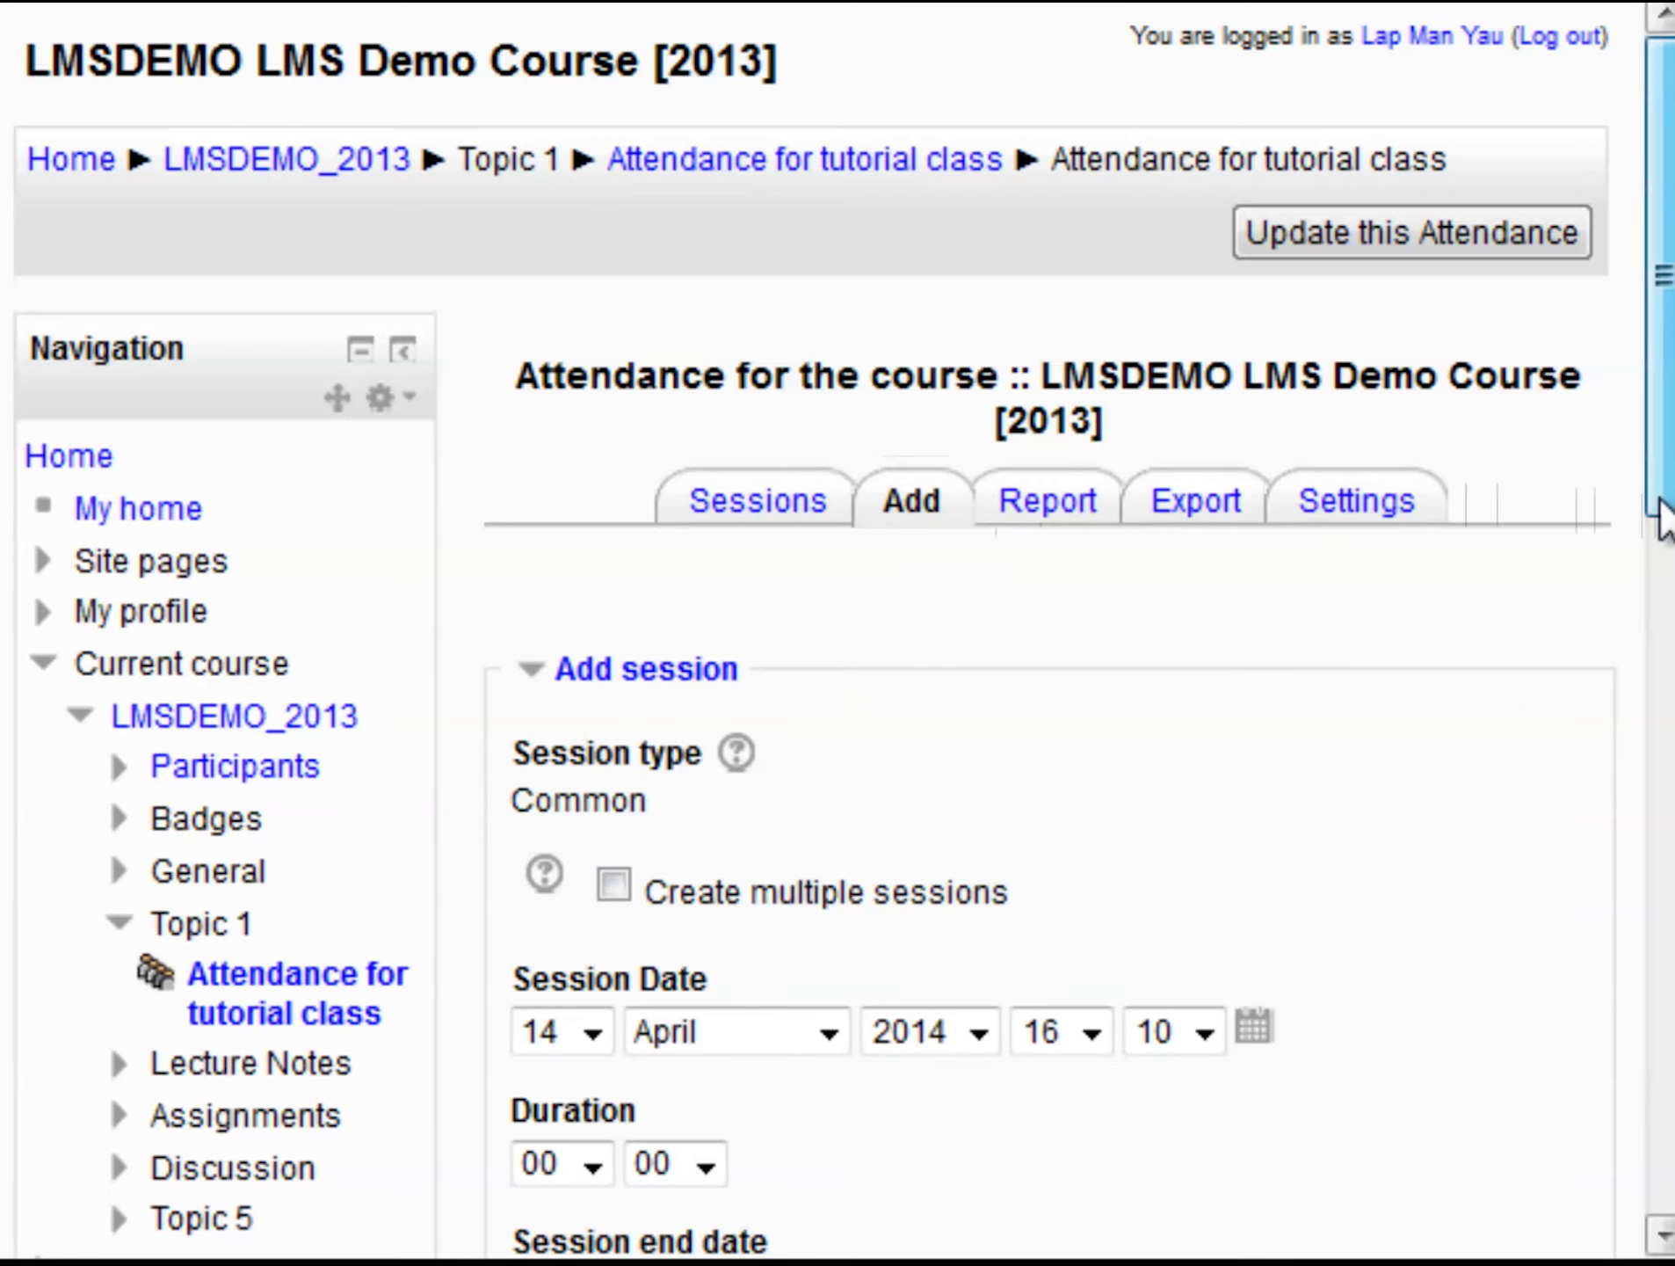
{"action": "left_click_drag", "start_coordinate": [1664, 513], "coordinate": [1659, 694]}
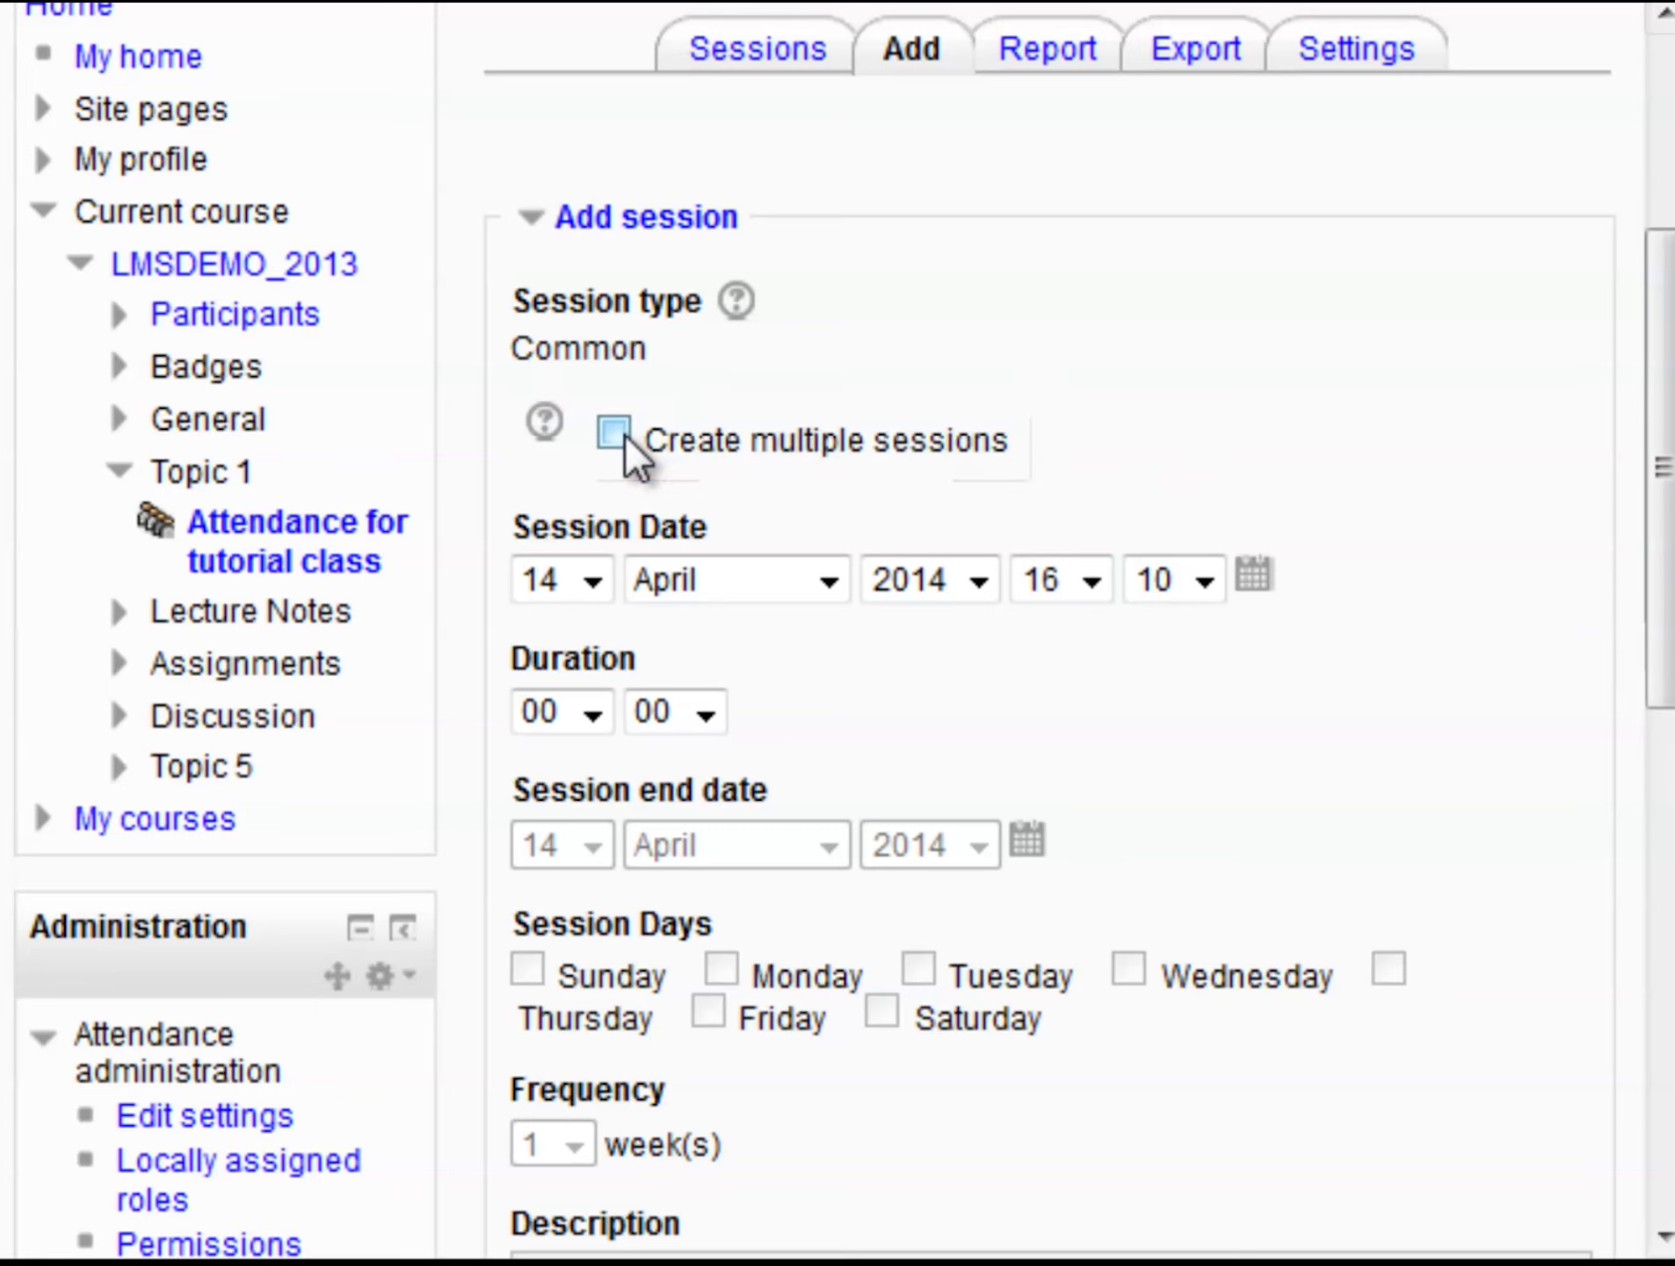
{"action": "left_click", "coordinate": [614, 432]}
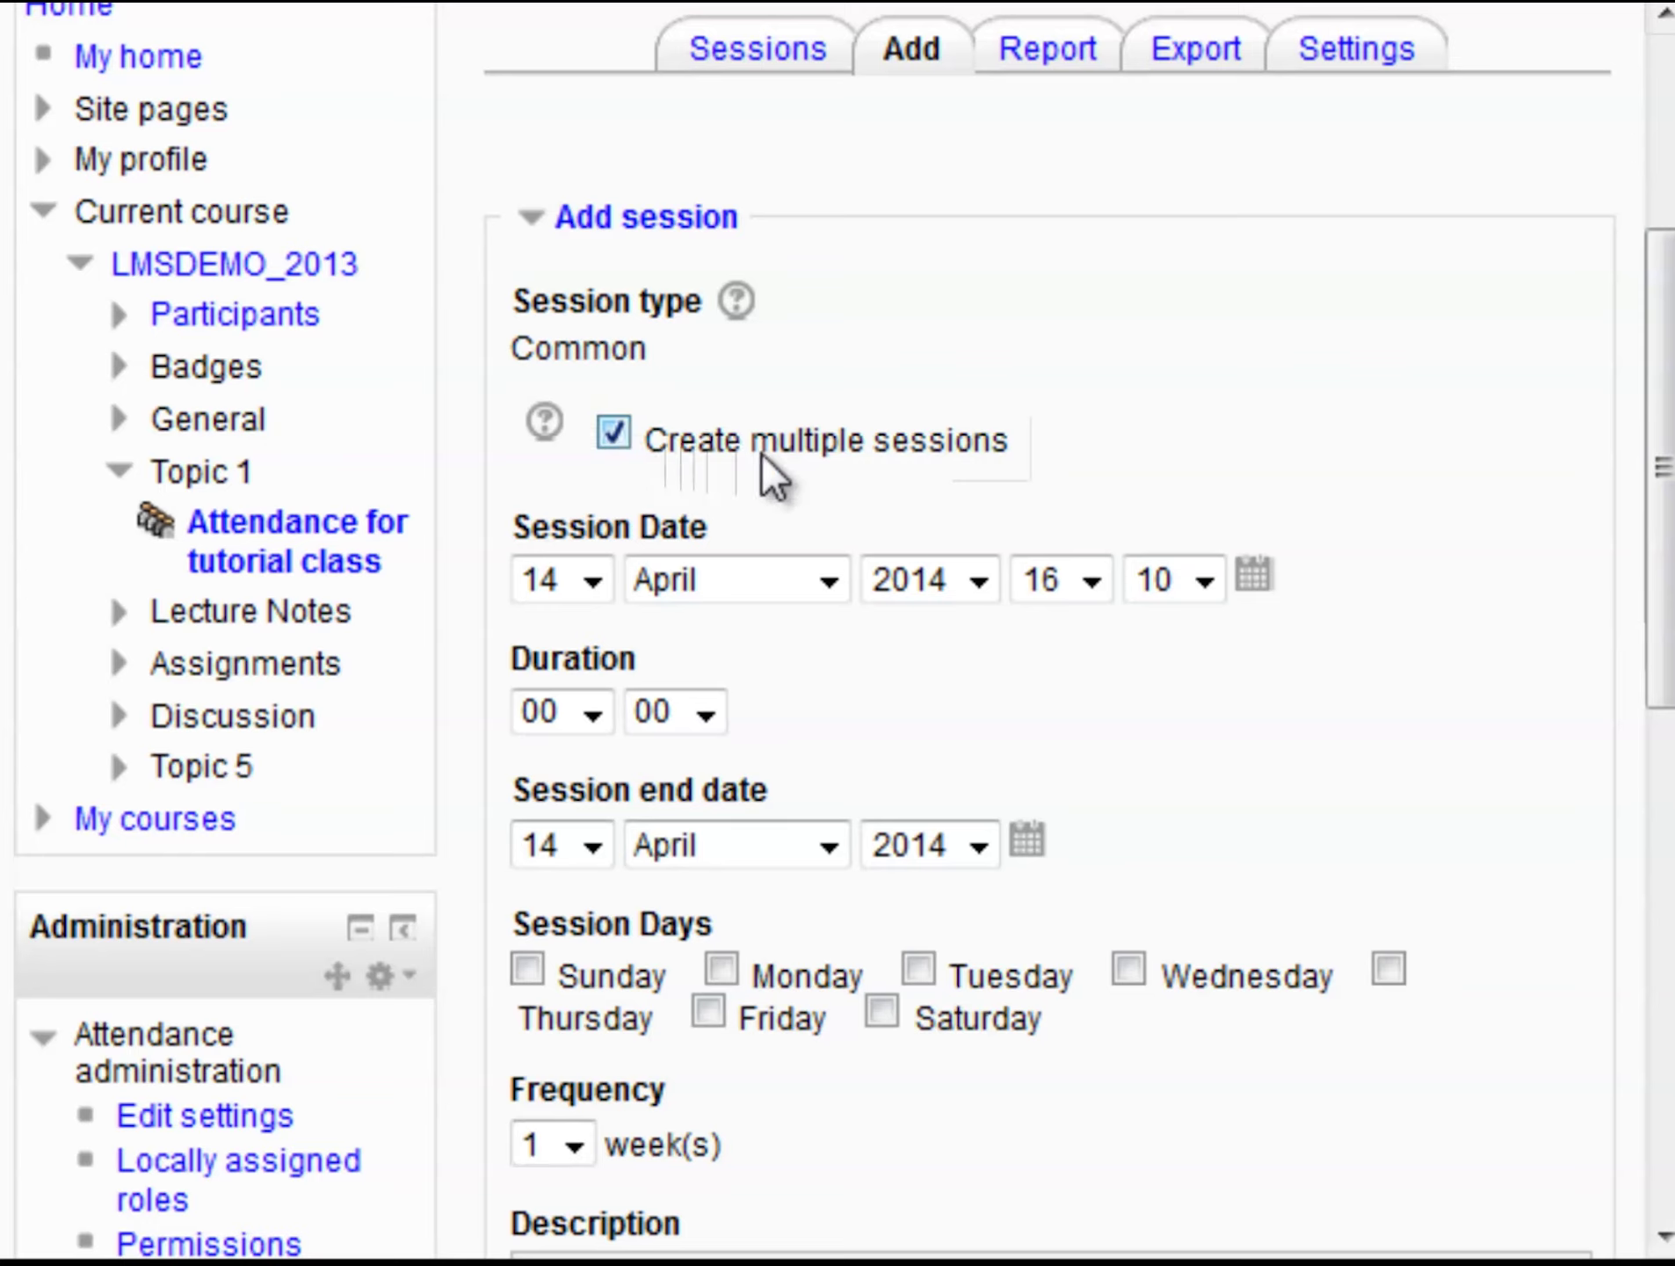
Set the first session to 15 April 2014 at 14:00, lasting 30 minutes
{"action": "left_click", "coordinate": [594, 582]}
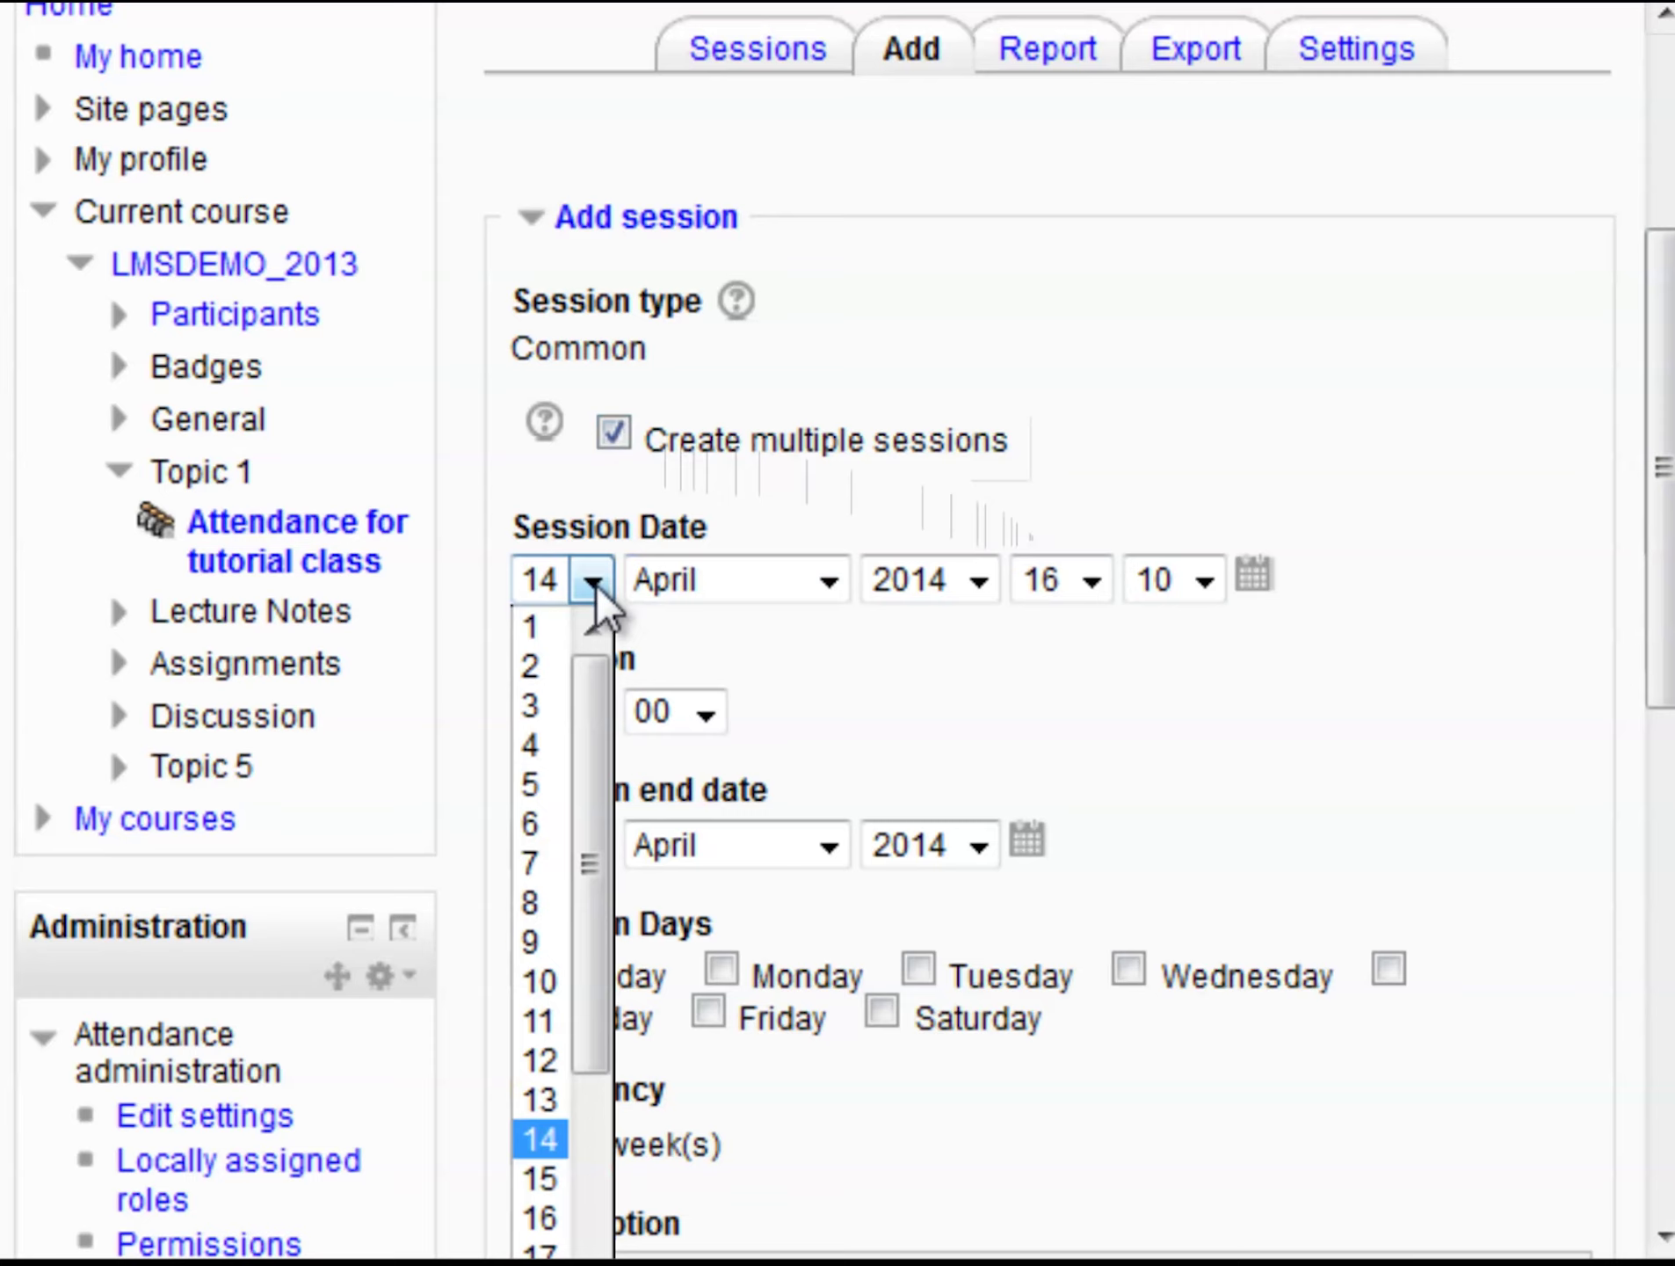
{"action": "left_click", "coordinate": [549, 1179]}
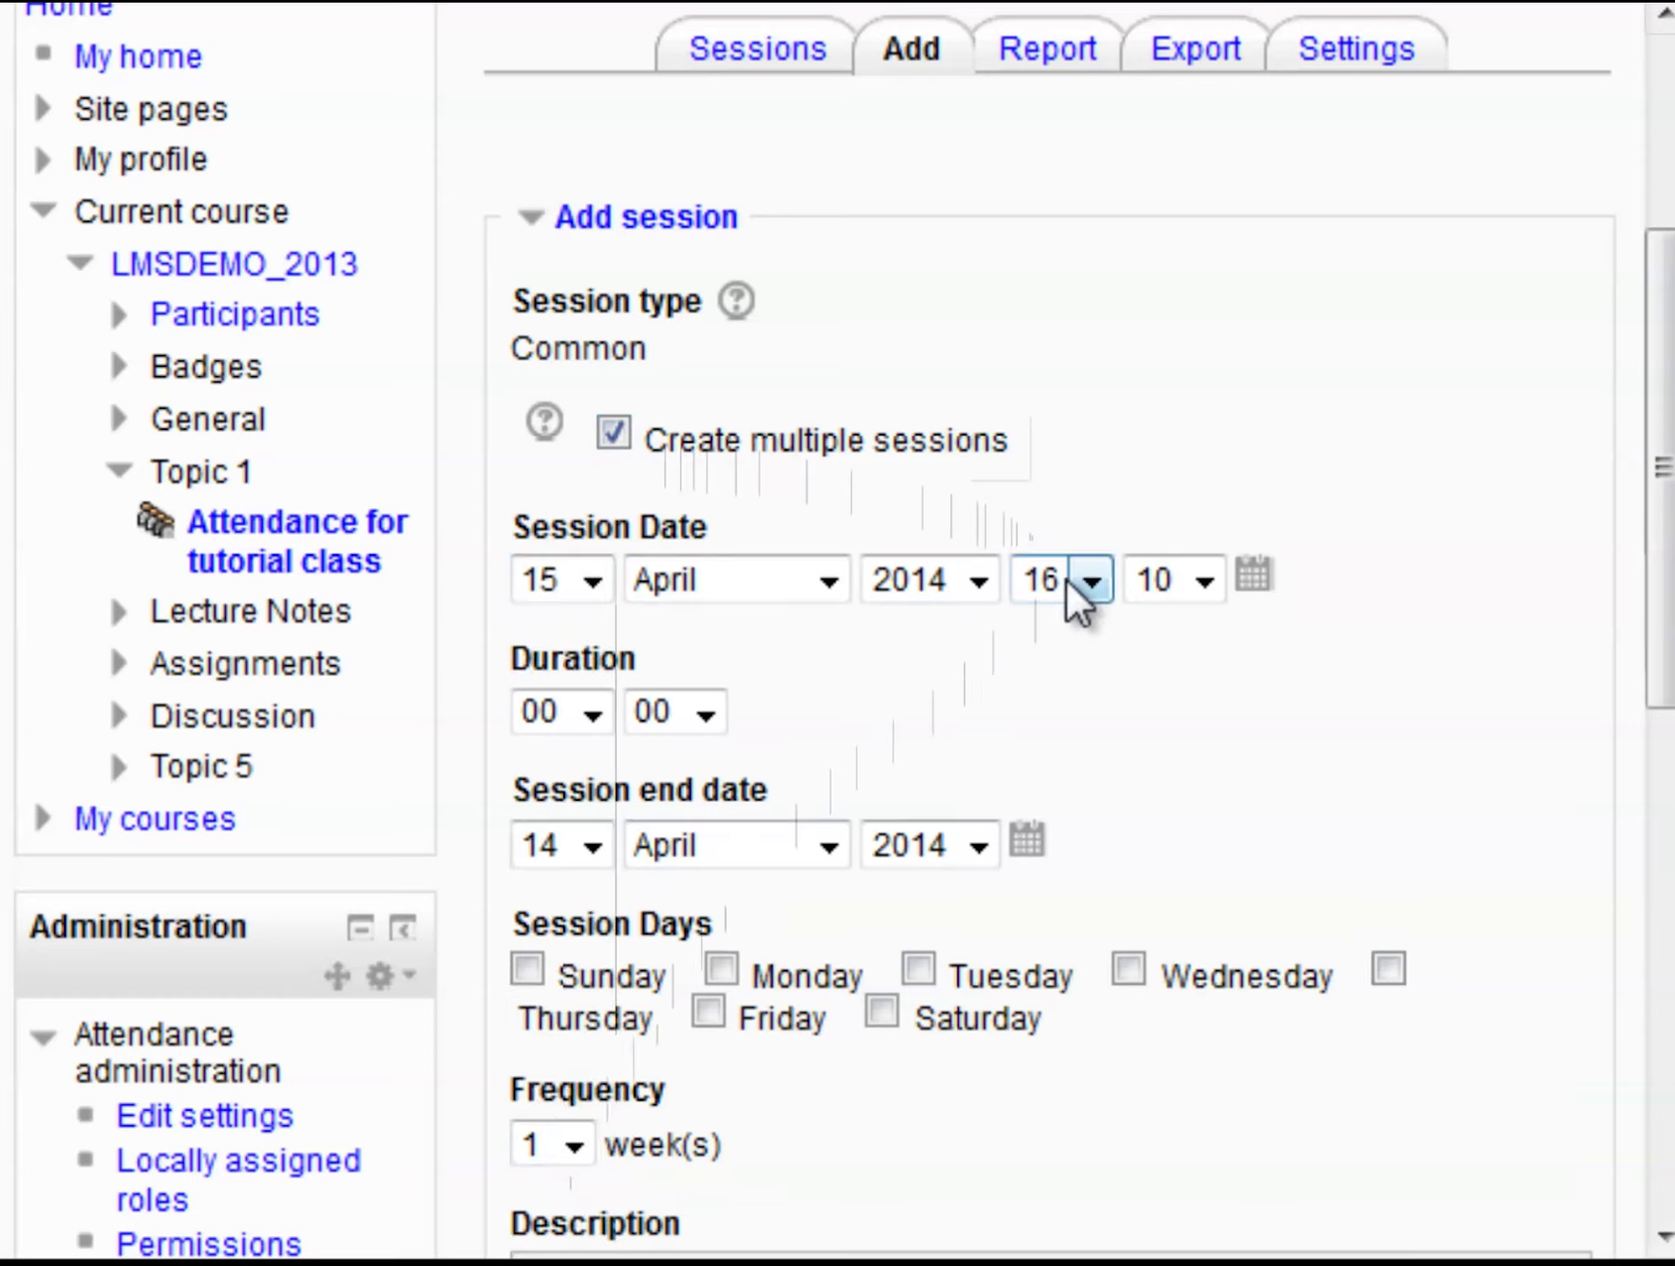
{"action": "left_click", "coordinate": [1089, 580]}
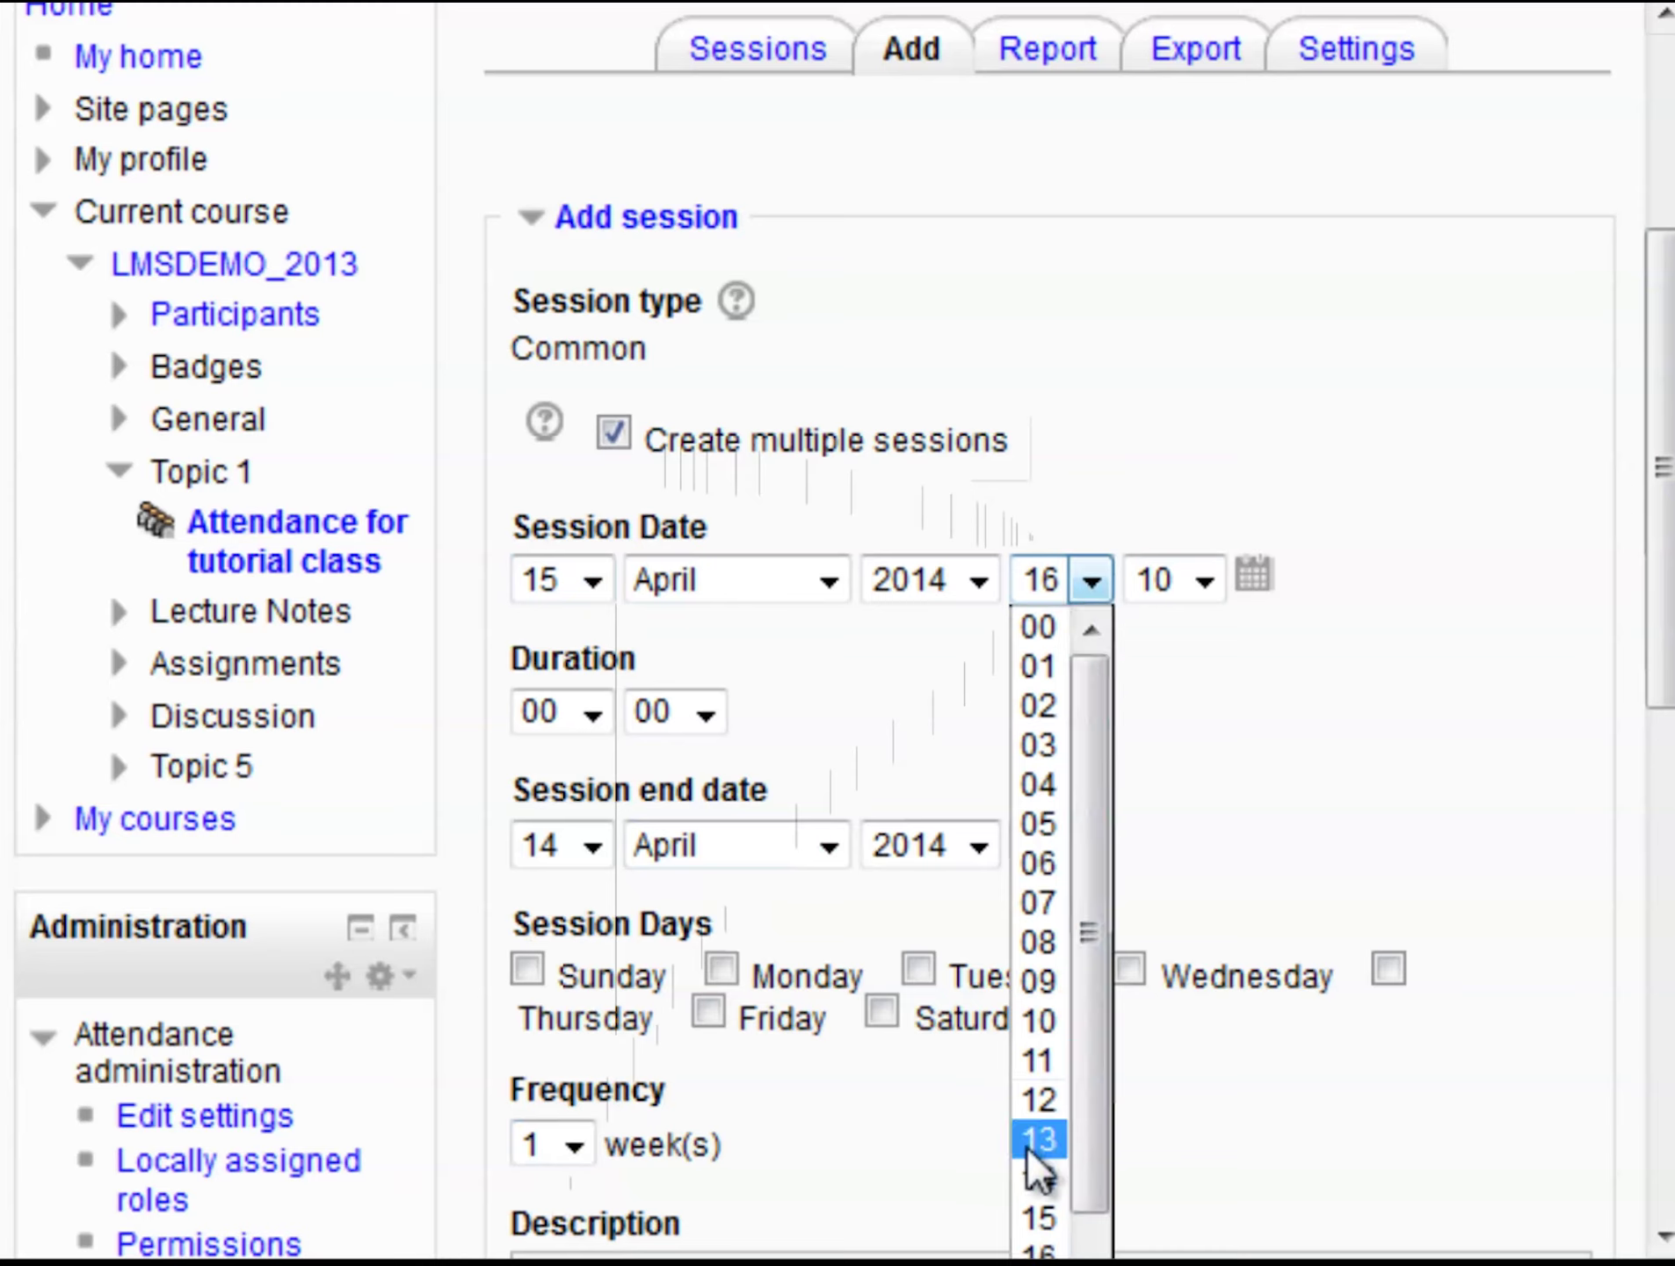
{"action": "left_click", "coordinate": [1026, 1188]}
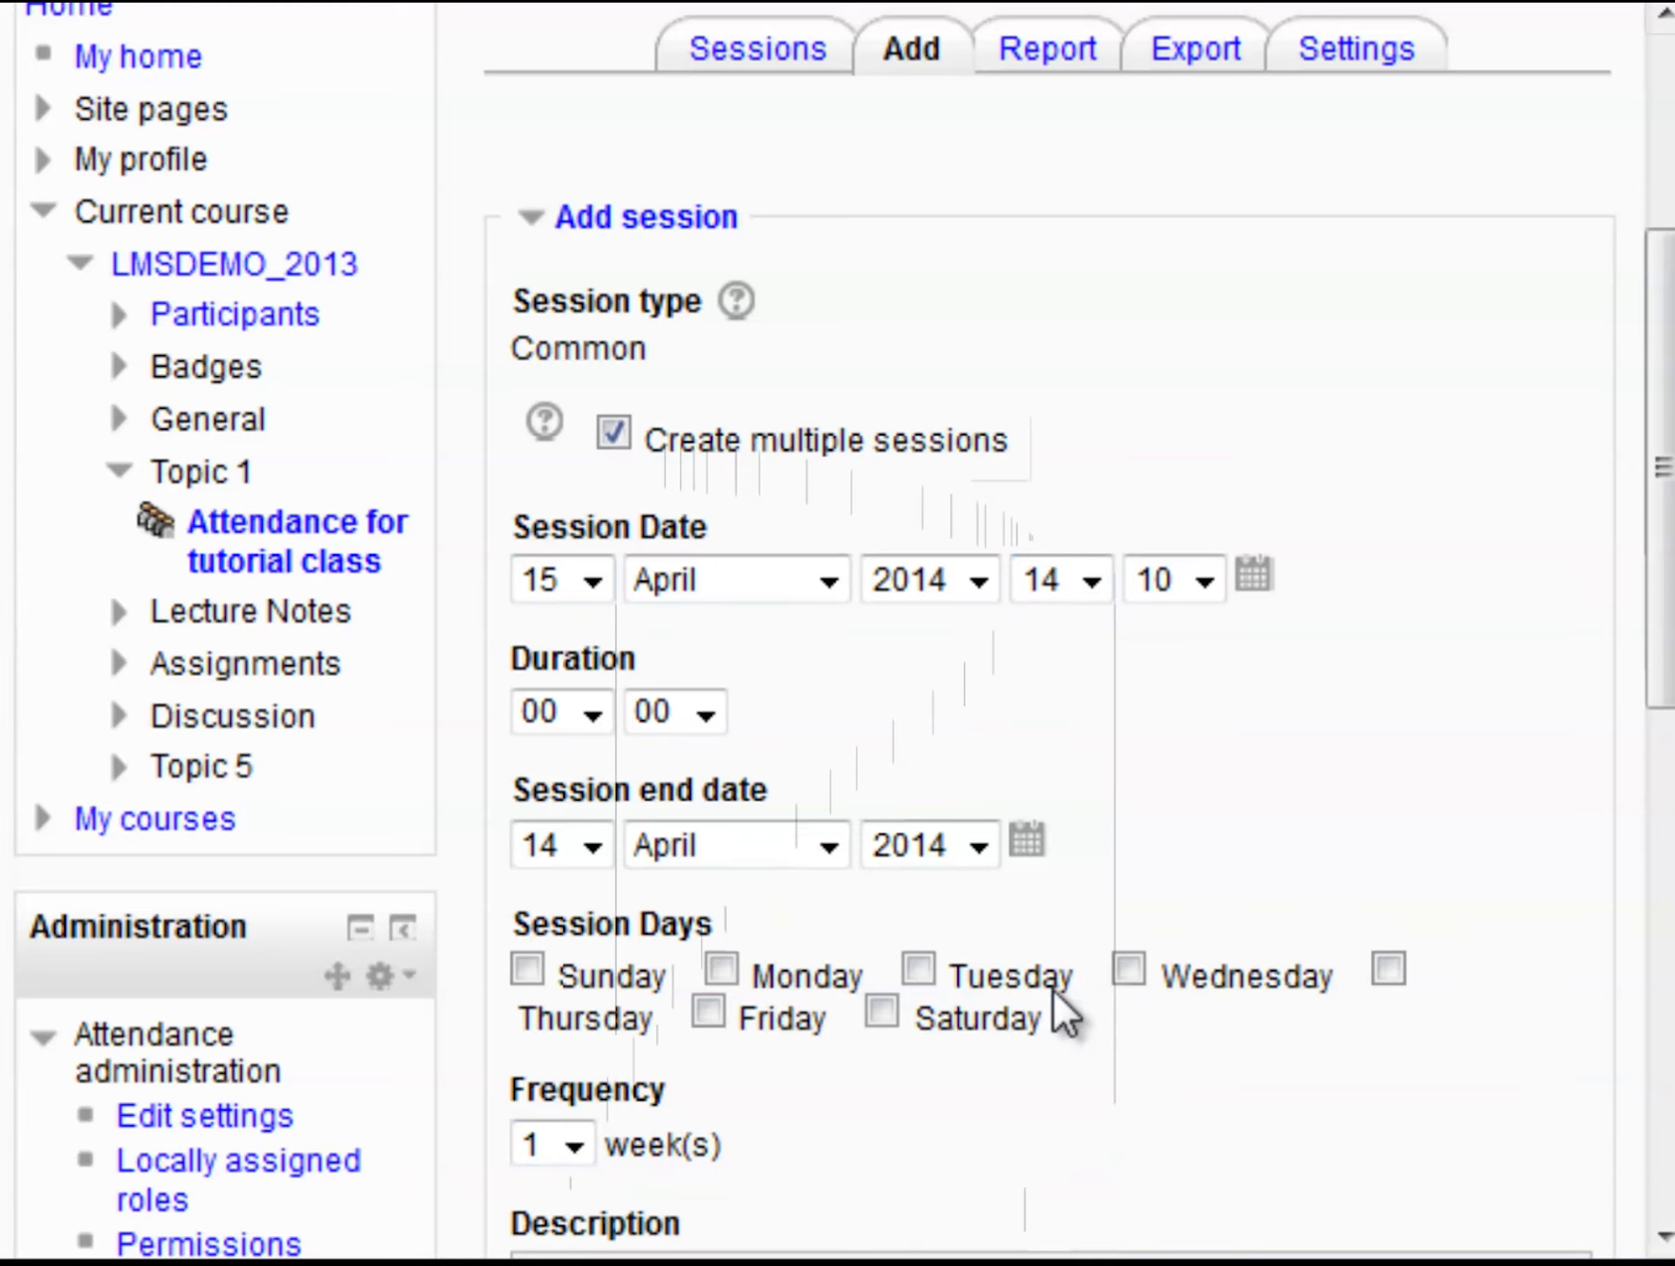
{"action": "left_click", "coordinate": [1179, 588]}
{"action": "left_click", "coordinate": [1169, 629]}
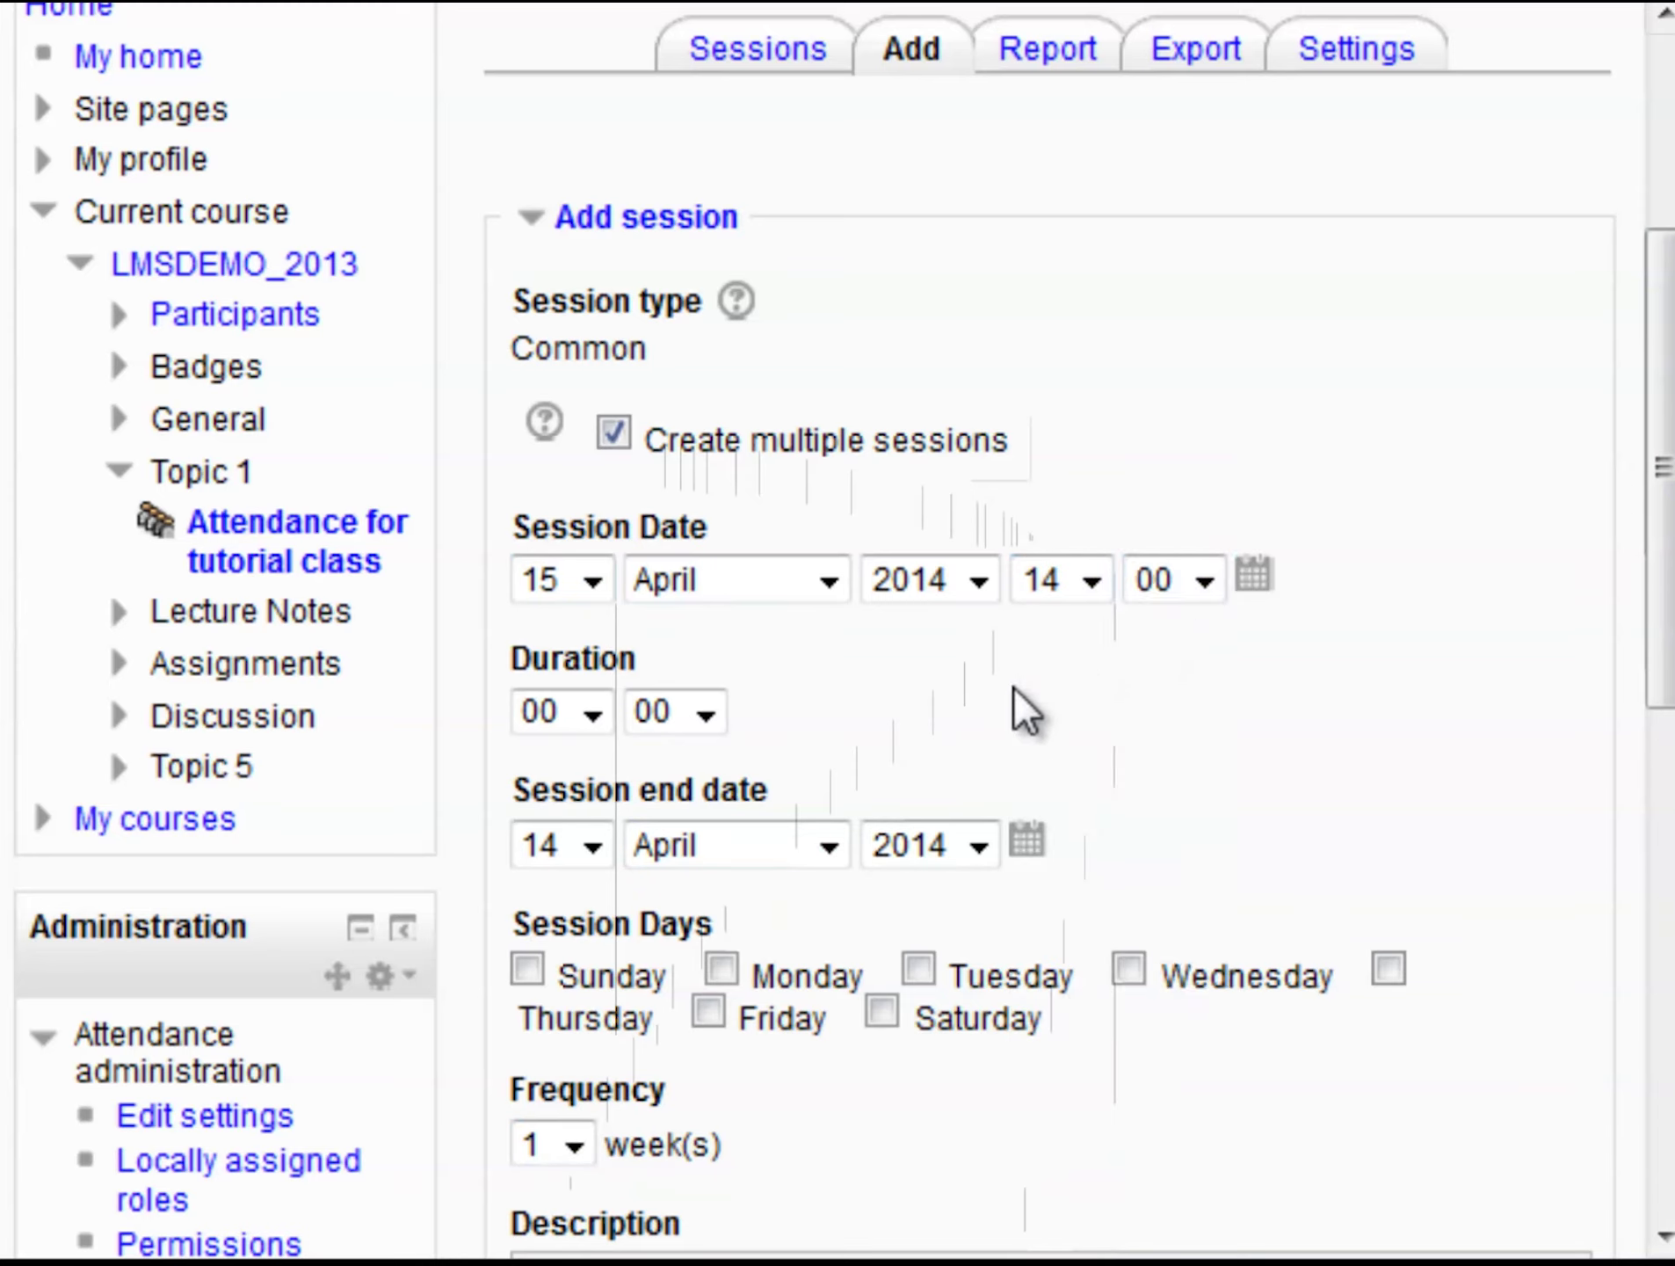
{"action": "left_click", "coordinate": [713, 719]}
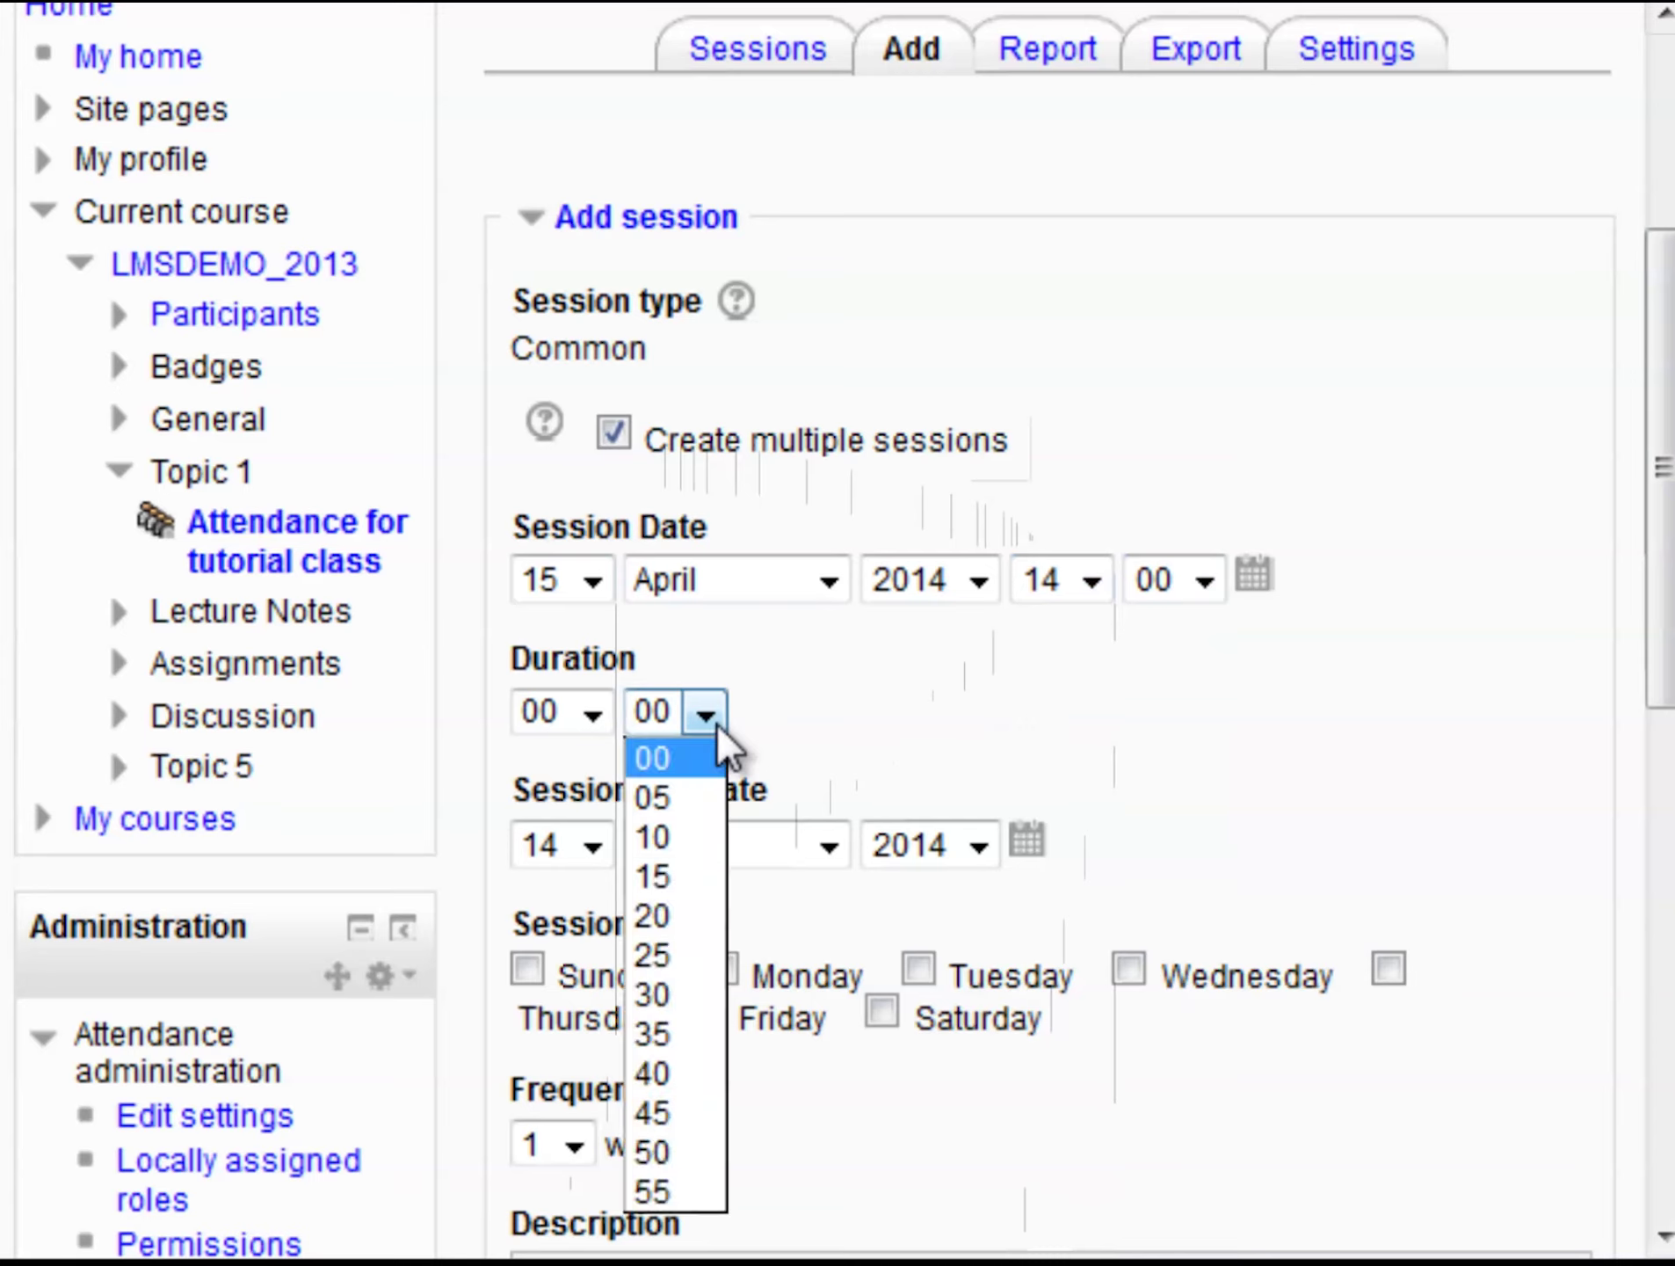
{"action": "left_click", "coordinate": [685, 997]}
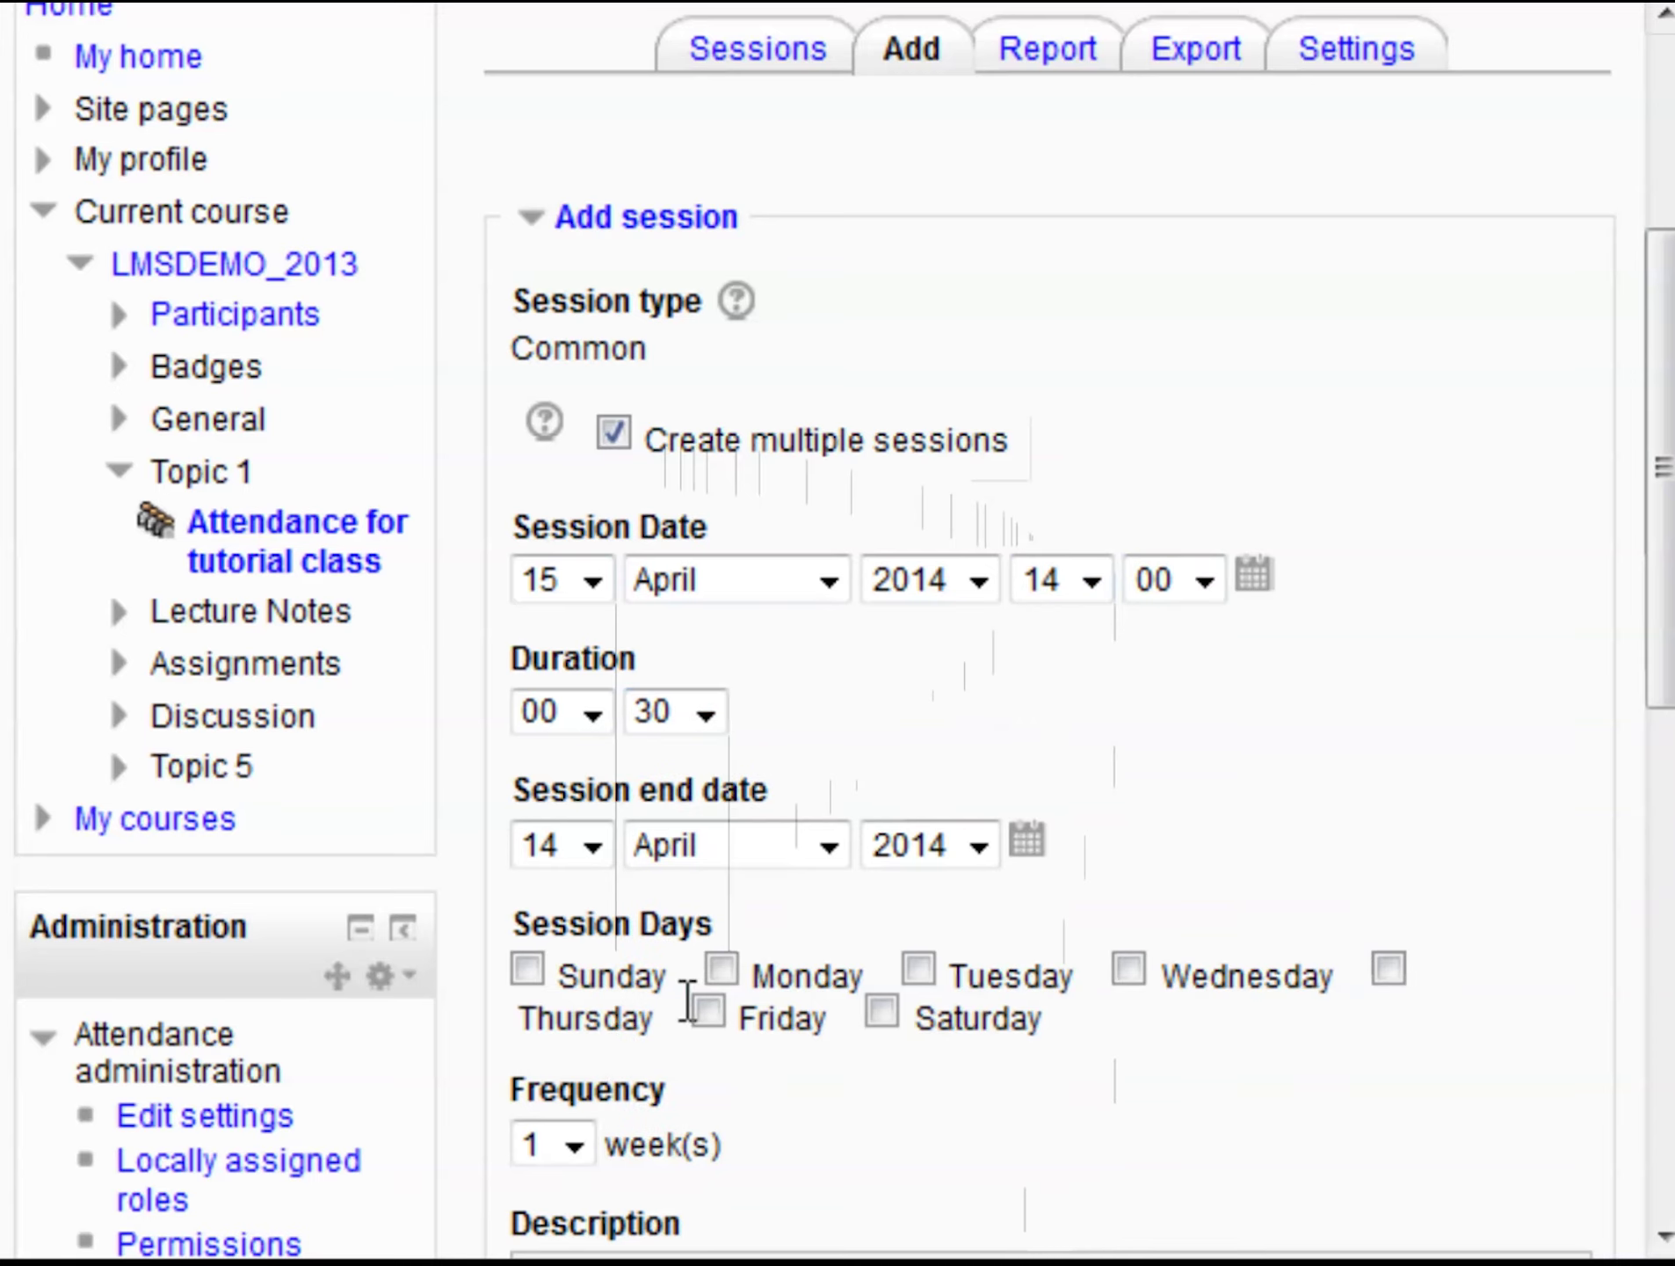
Set the session end date to 15 May 2014
{"action": "left_click", "coordinate": [594, 845]}
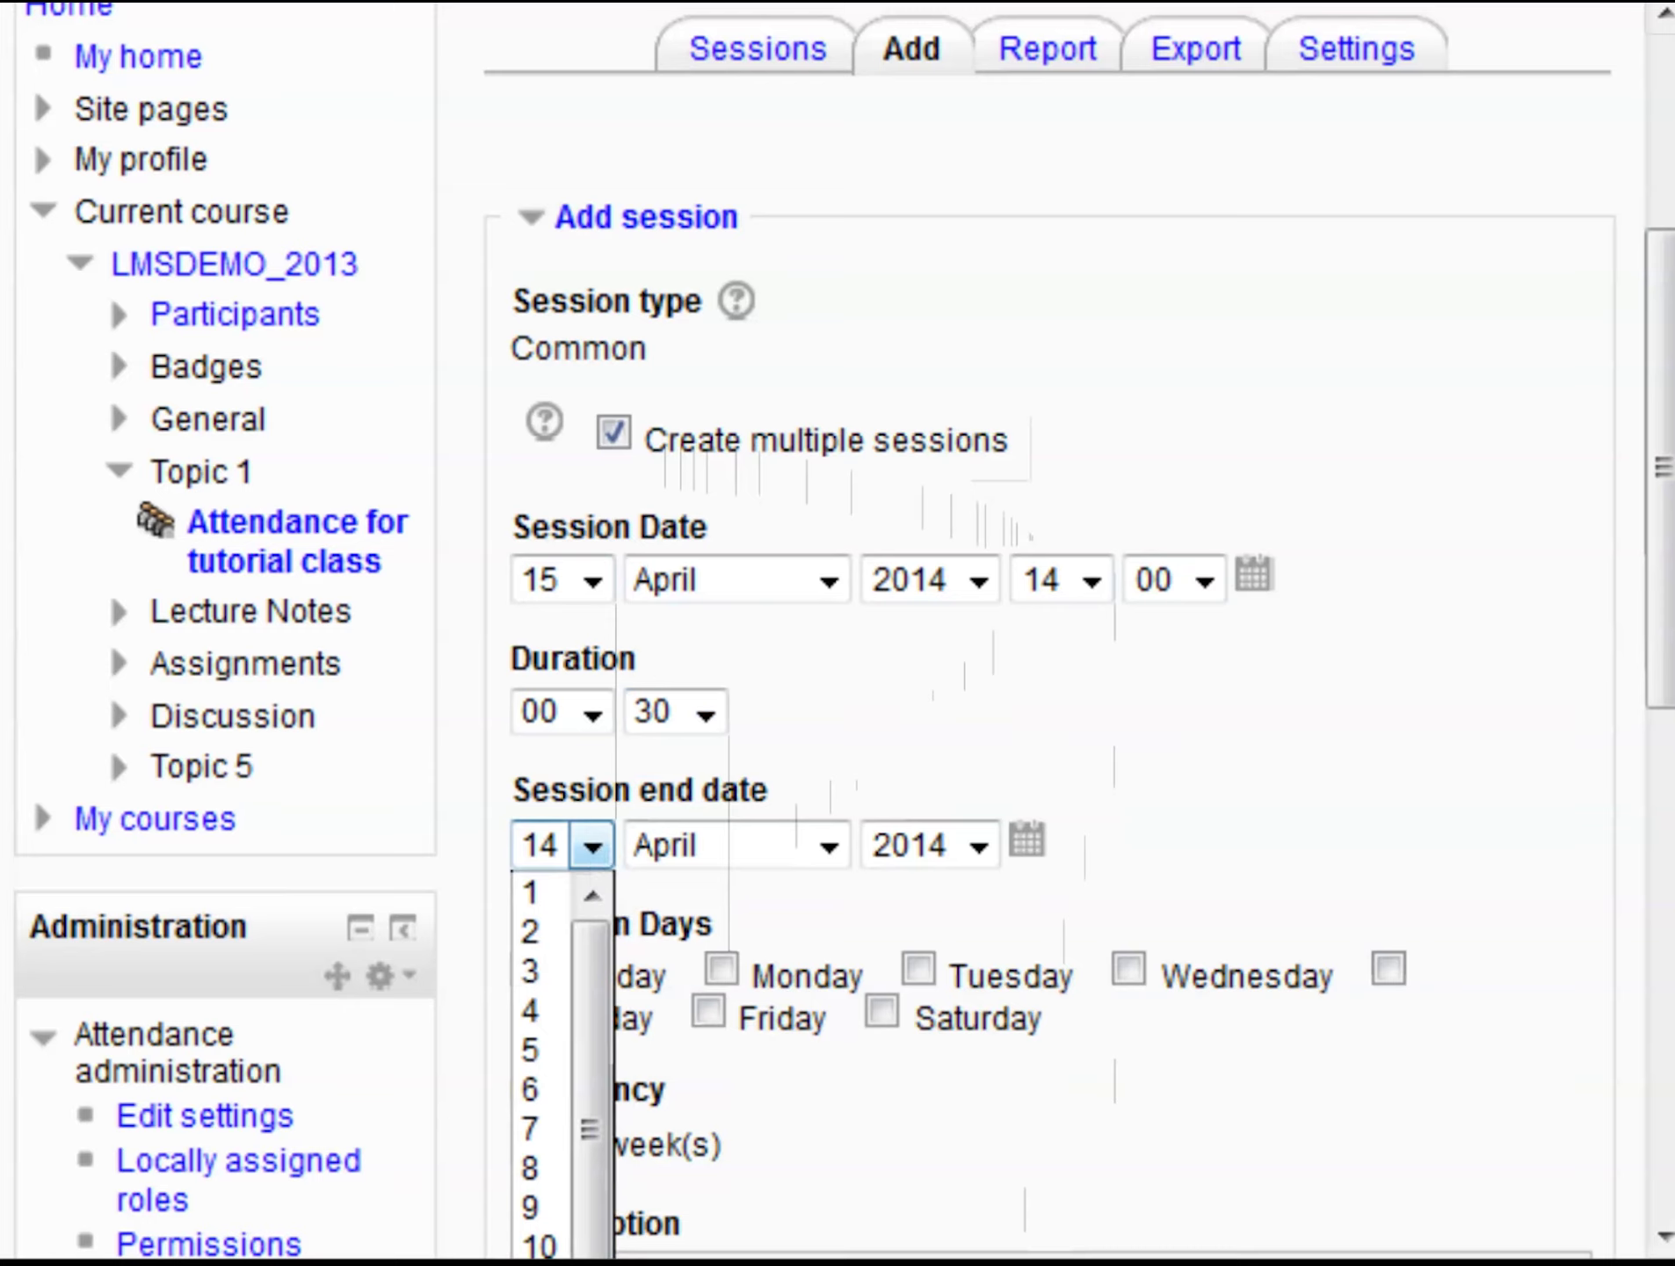
{"action": "key", "text": "Down"}
{"action": "key", "text": "Return"}
{"action": "left_click", "coordinate": [694, 846]}
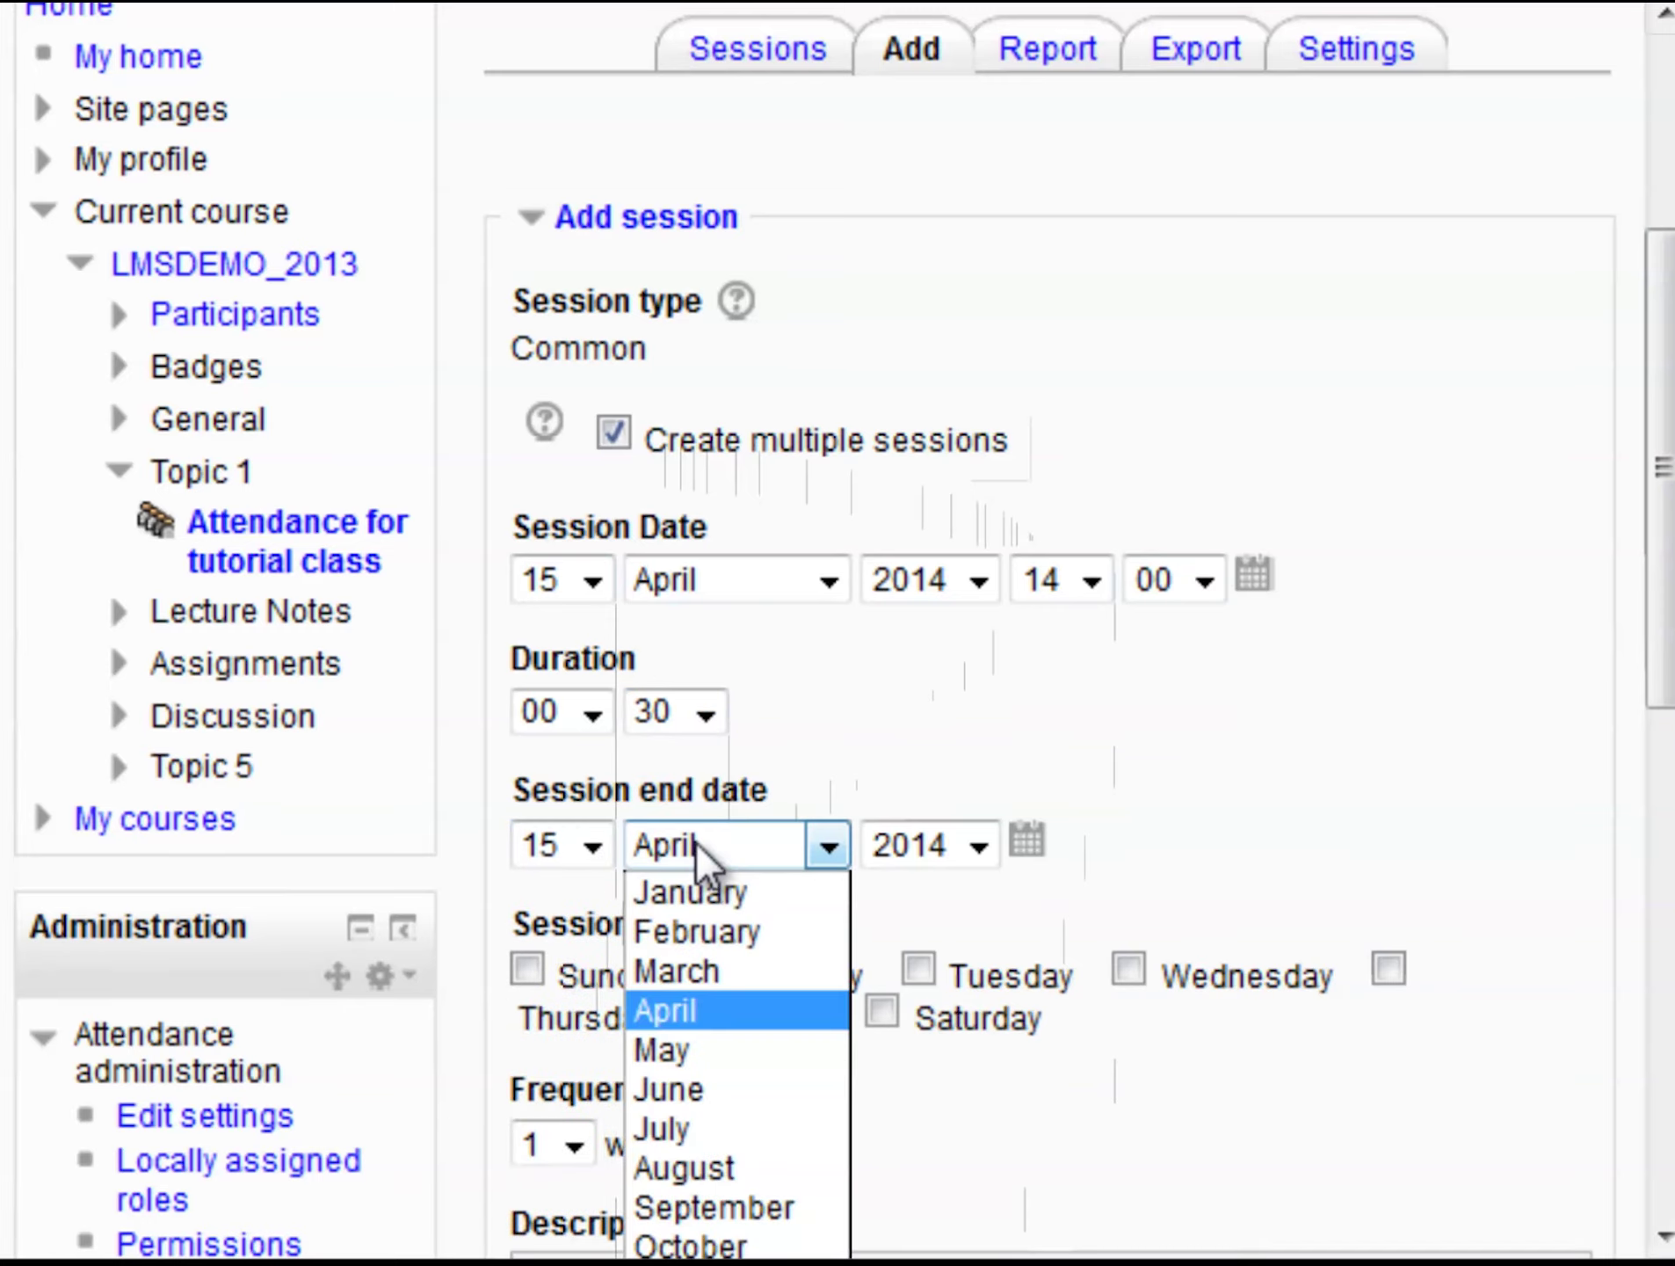
{"action": "left_click", "coordinate": [683, 1033]}
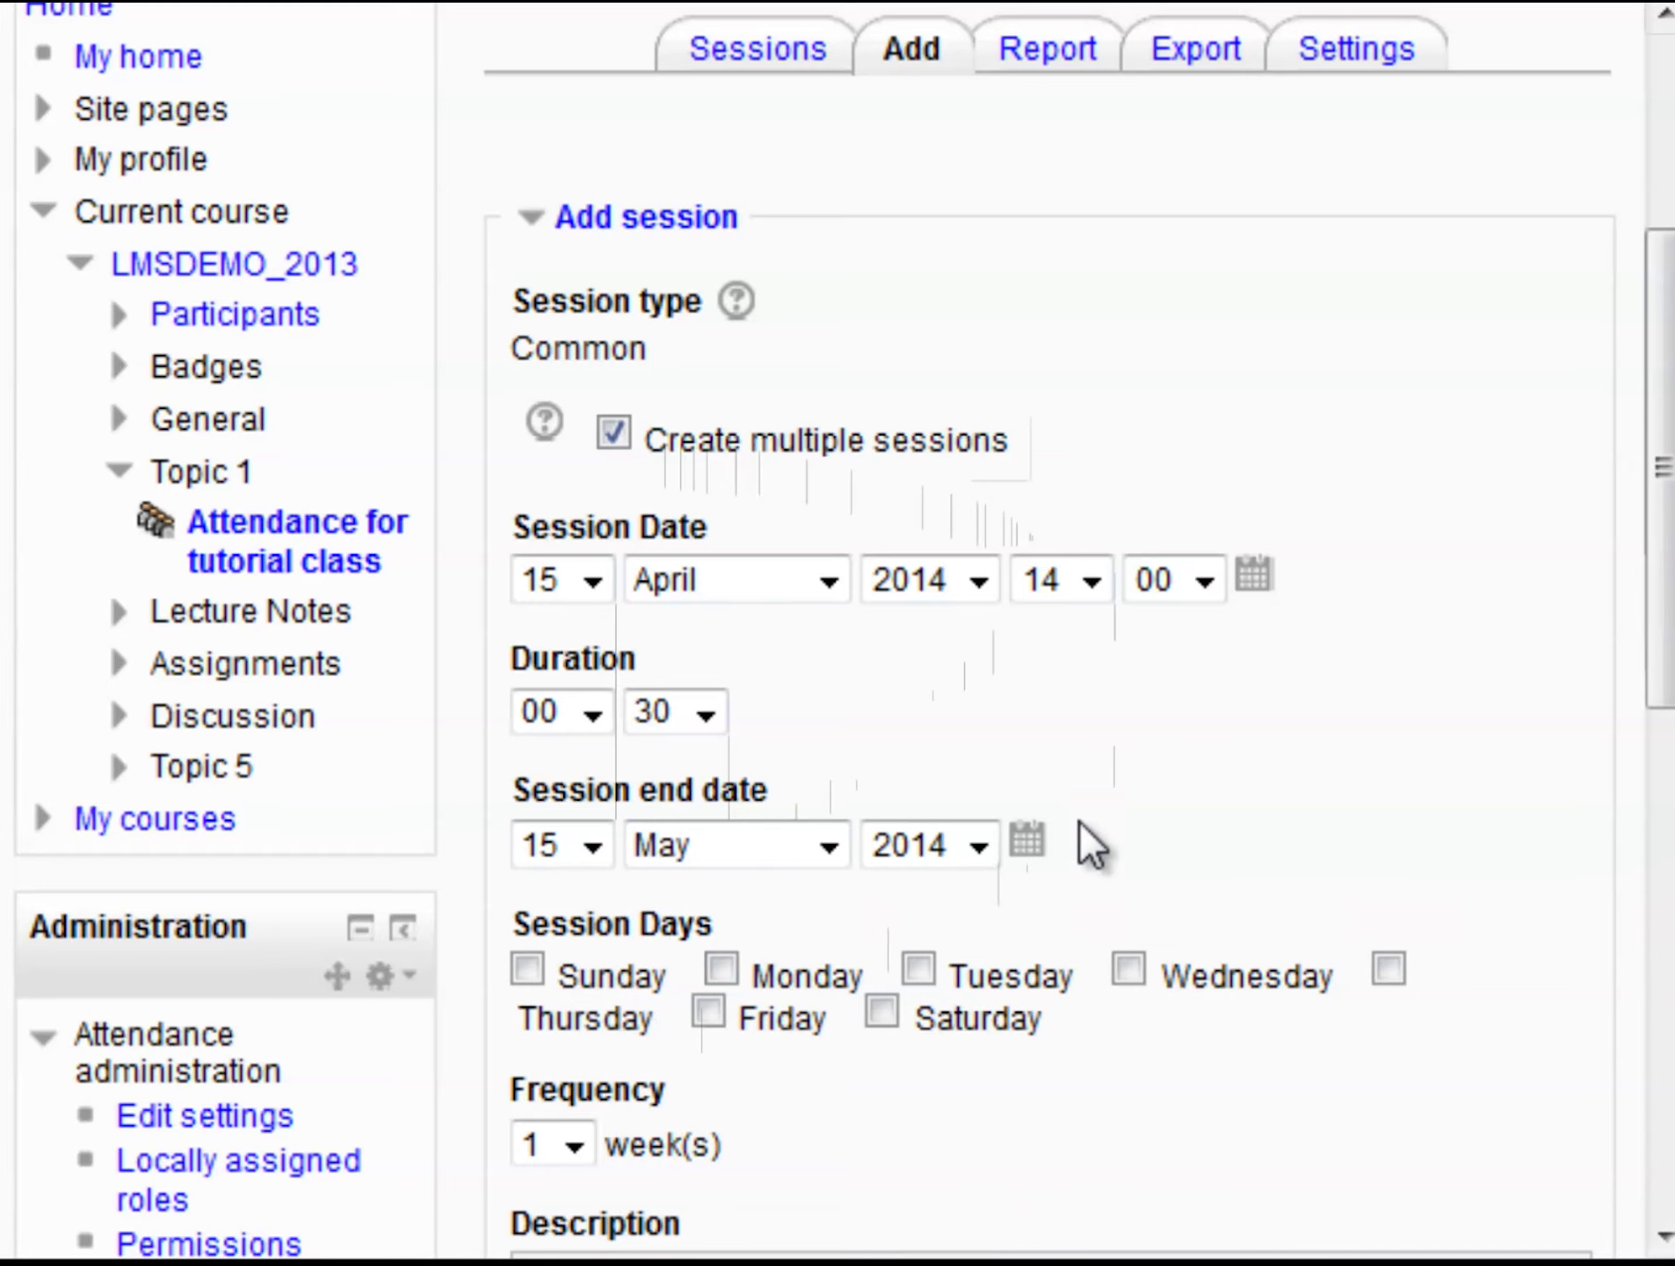
Repeat the sessions every Tuesday and Wednesday and add them
{"action": "mouse_move", "coordinate": [1662, 712]}
{"action": "left_mouse_down"}
{"action": "mouse_move", "coordinate": [1661, 910]}
{"action": "mouse_move", "coordinate": [1658, 896]}
{"action": "left_mouse_up"}
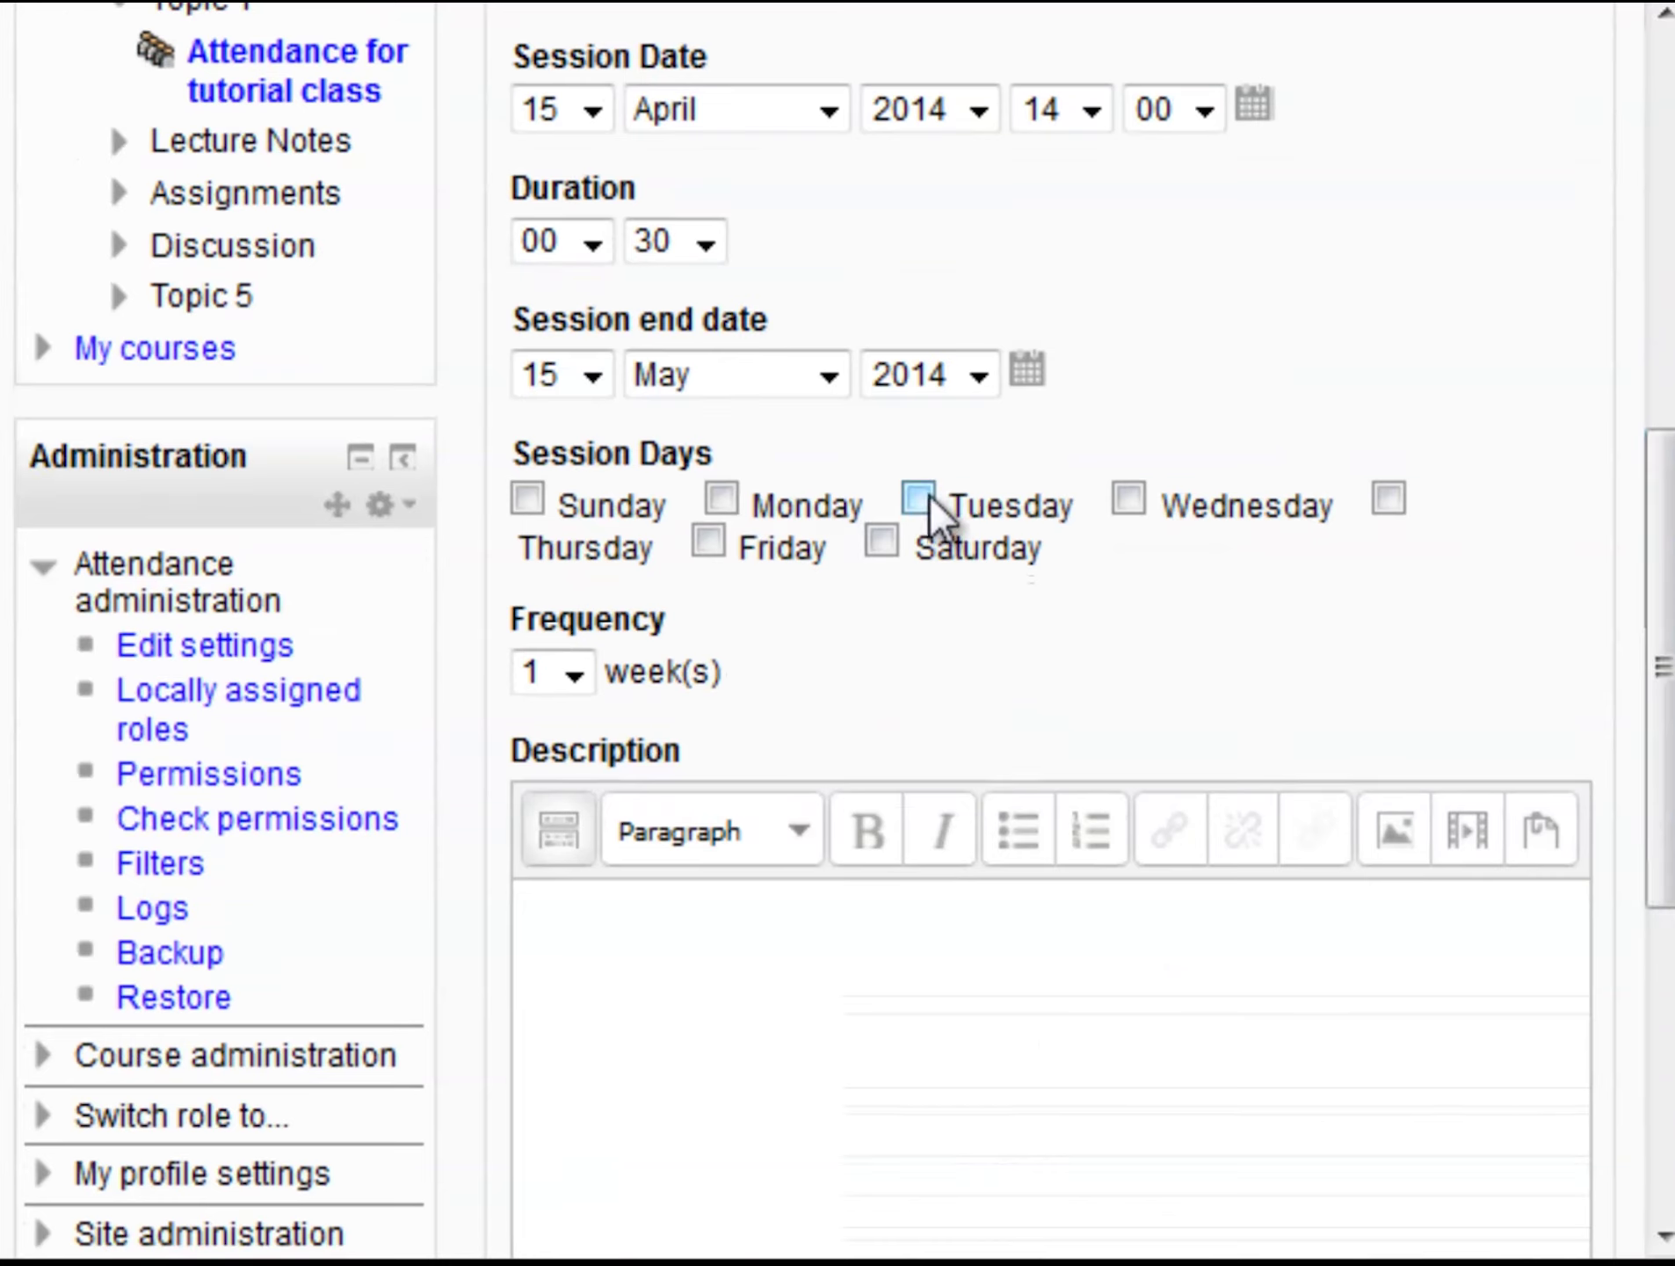
{"action": "left_click", "coordinate": [925, 508]}
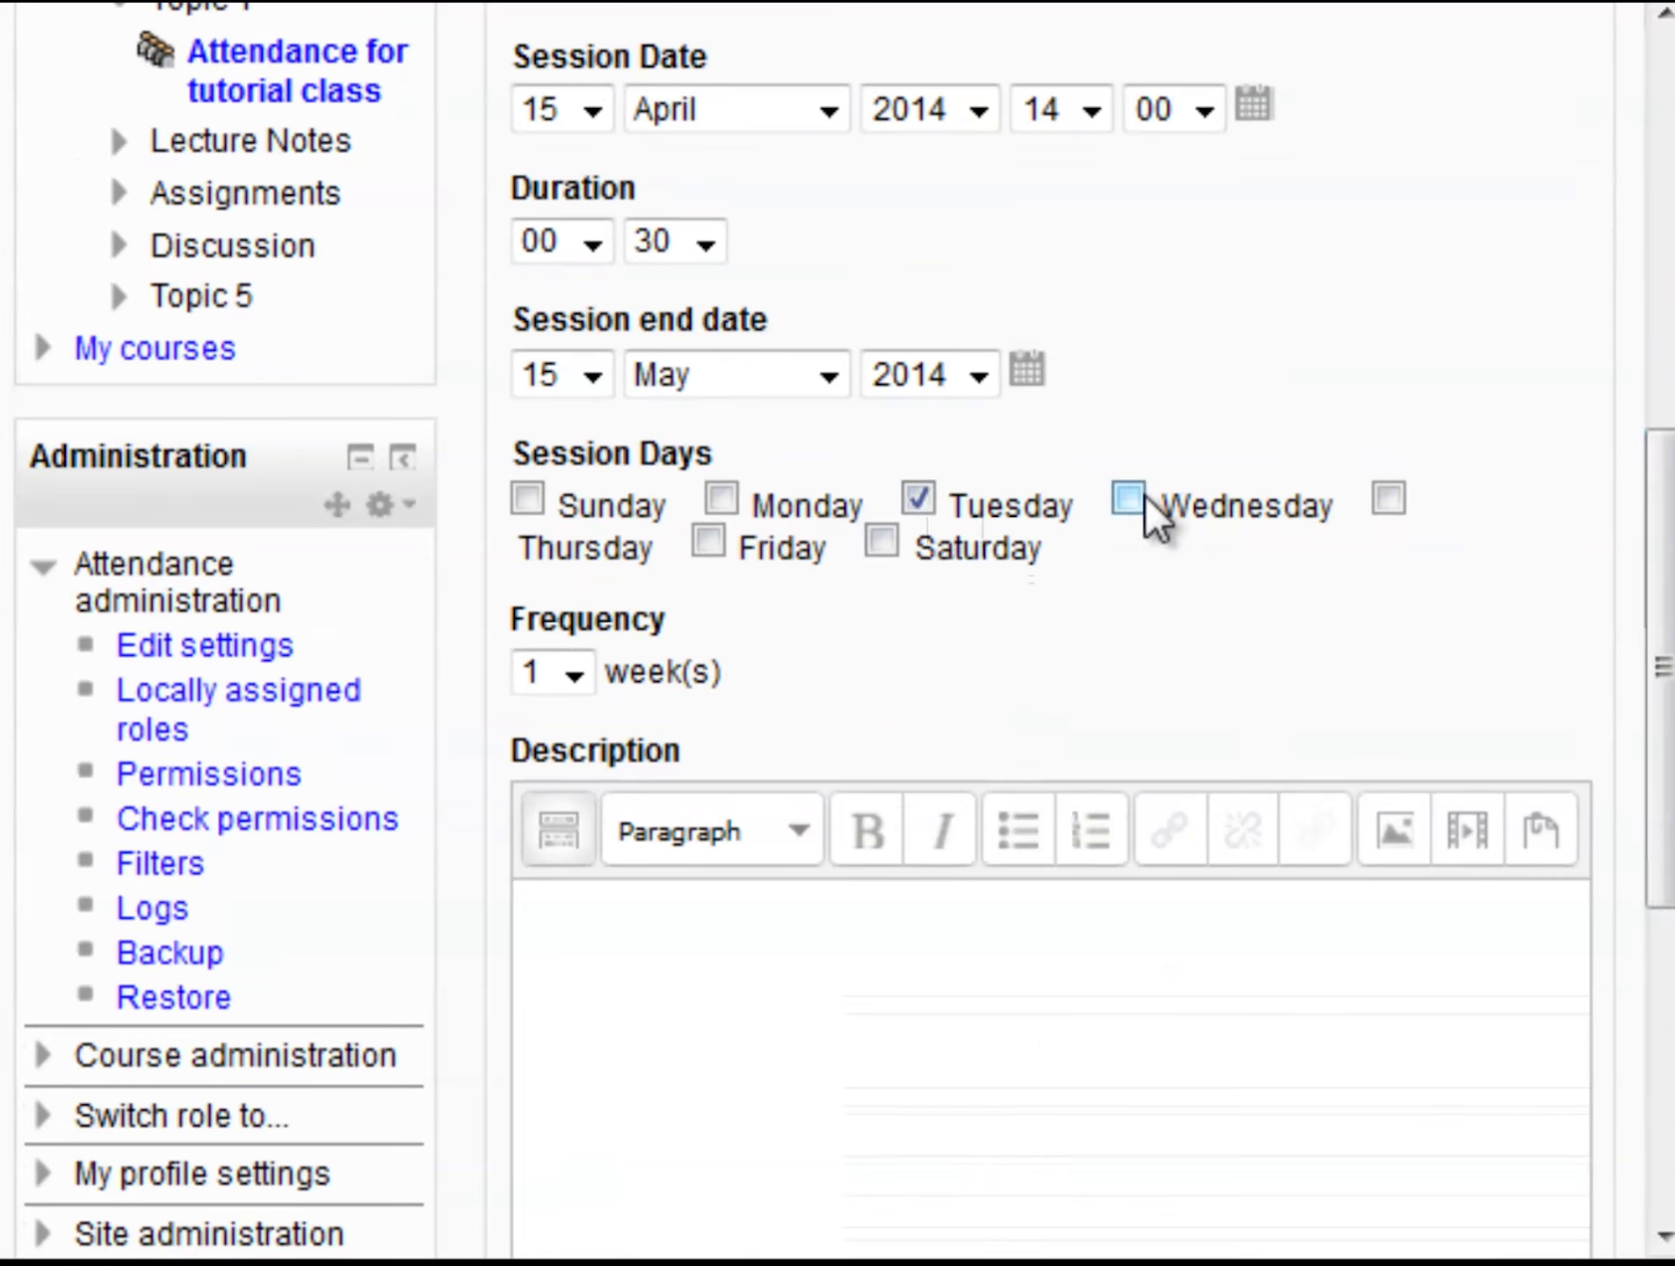
{"action": "left_click", "coordinate": [1147, 498]}
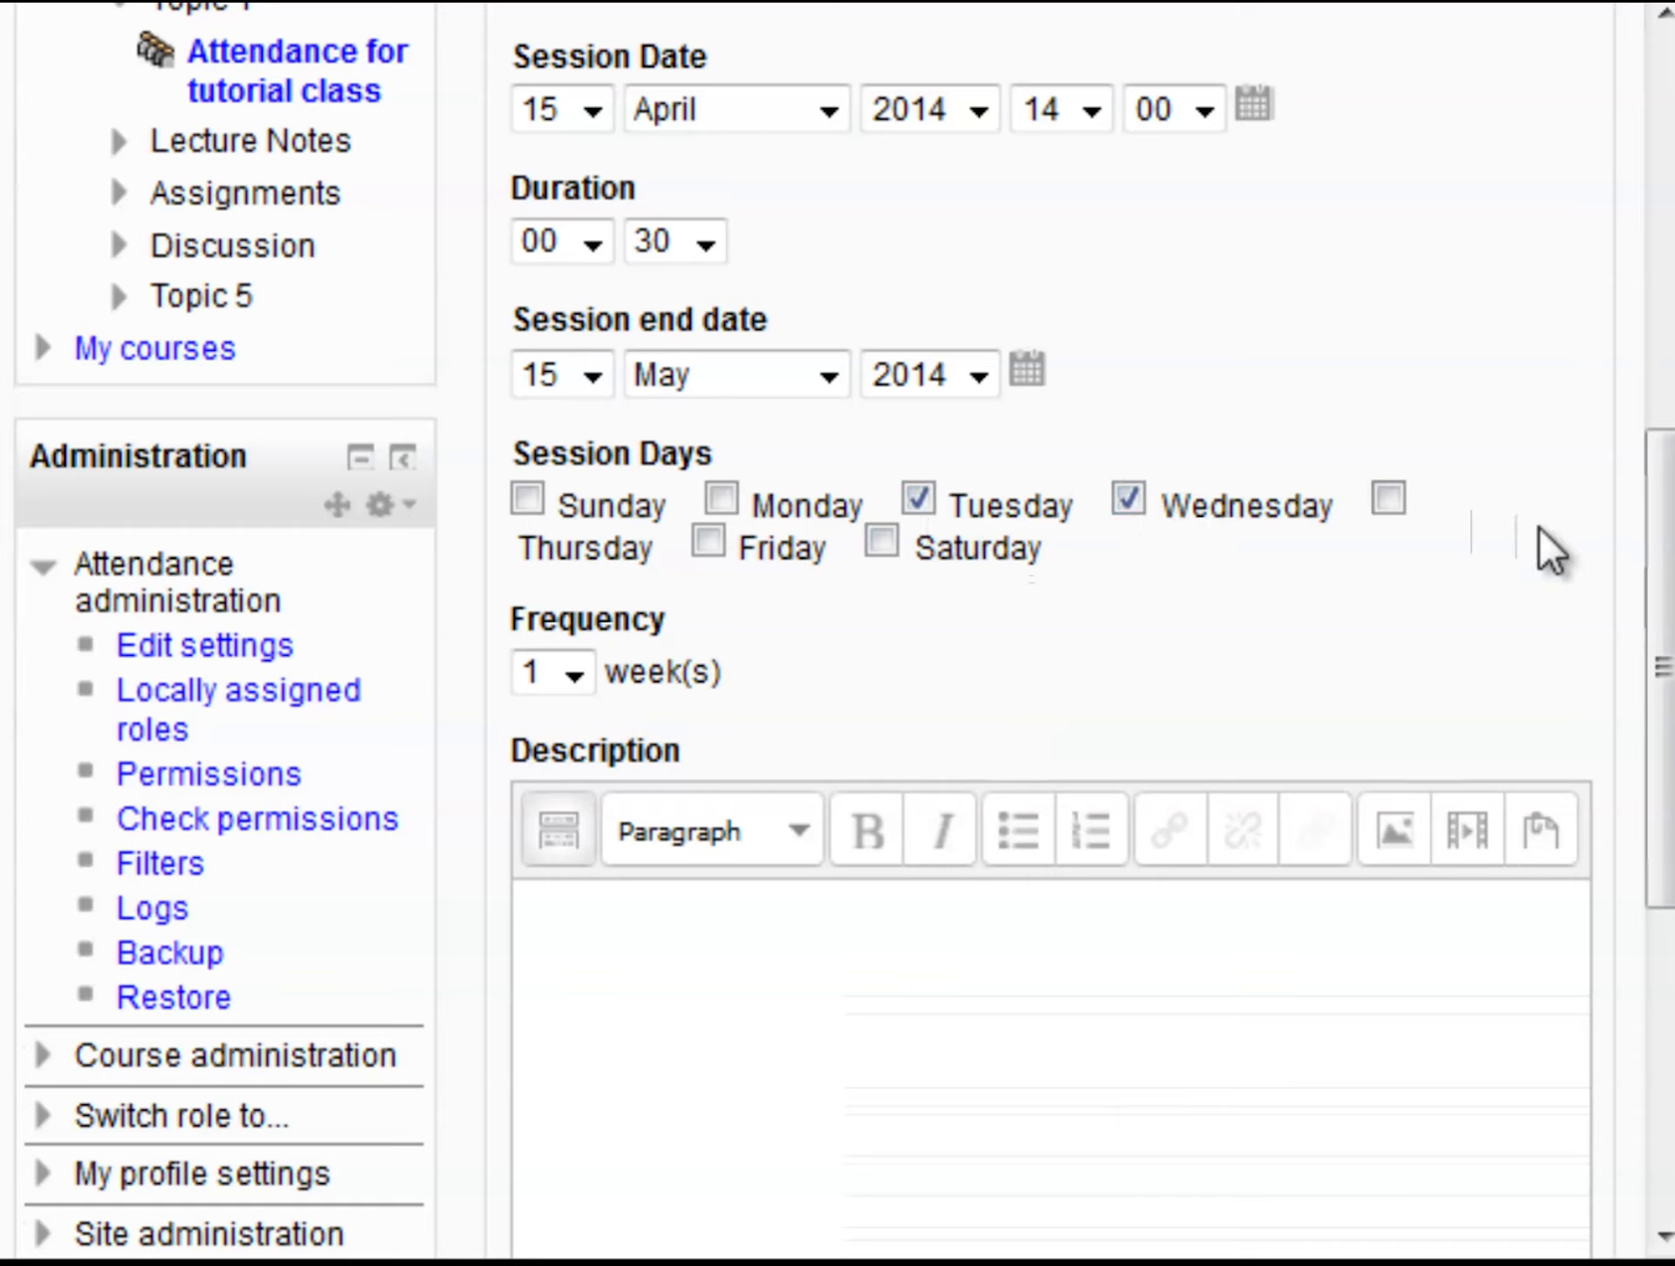
{"action": "left_click_drag", "start_coordinate": [1663, 618], "coordinate": [1633, 888]}
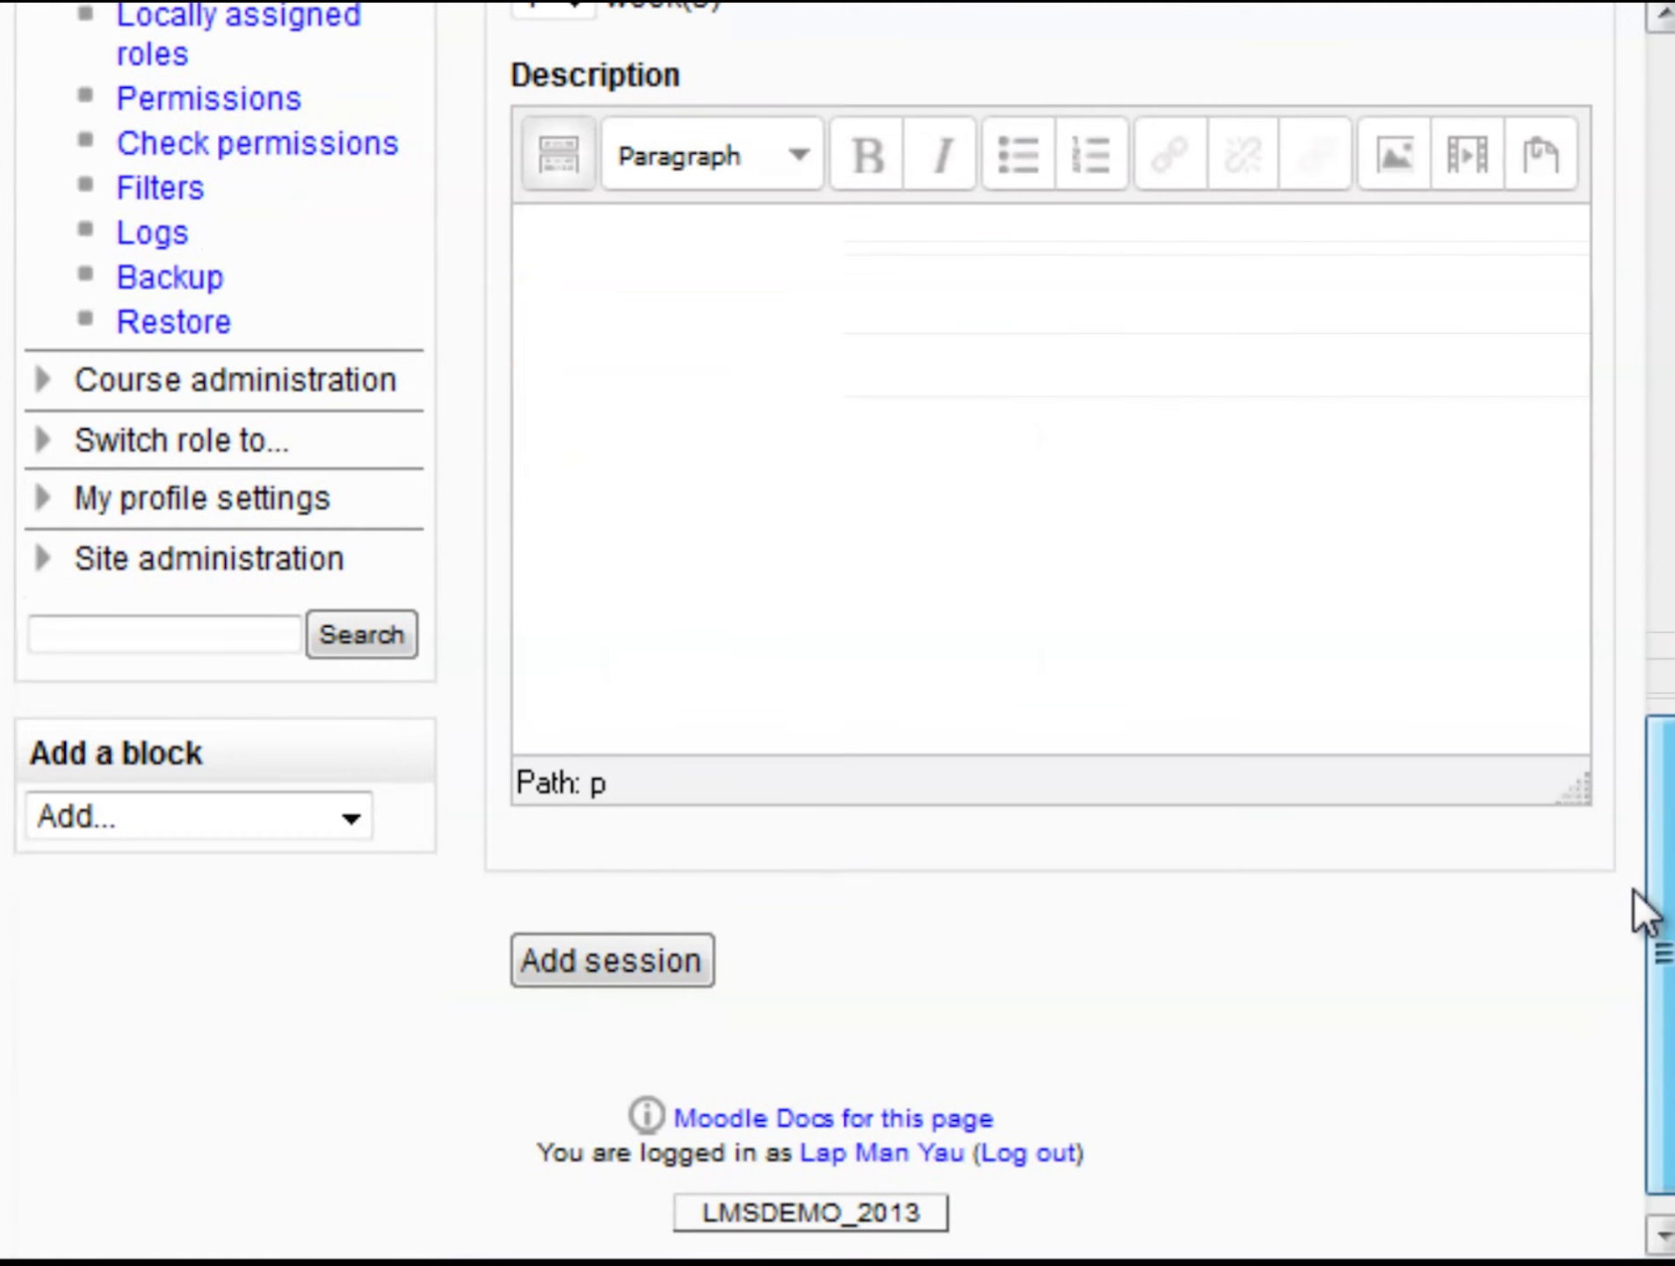
{"action": "left_click", "coordinate": [666, 957]}
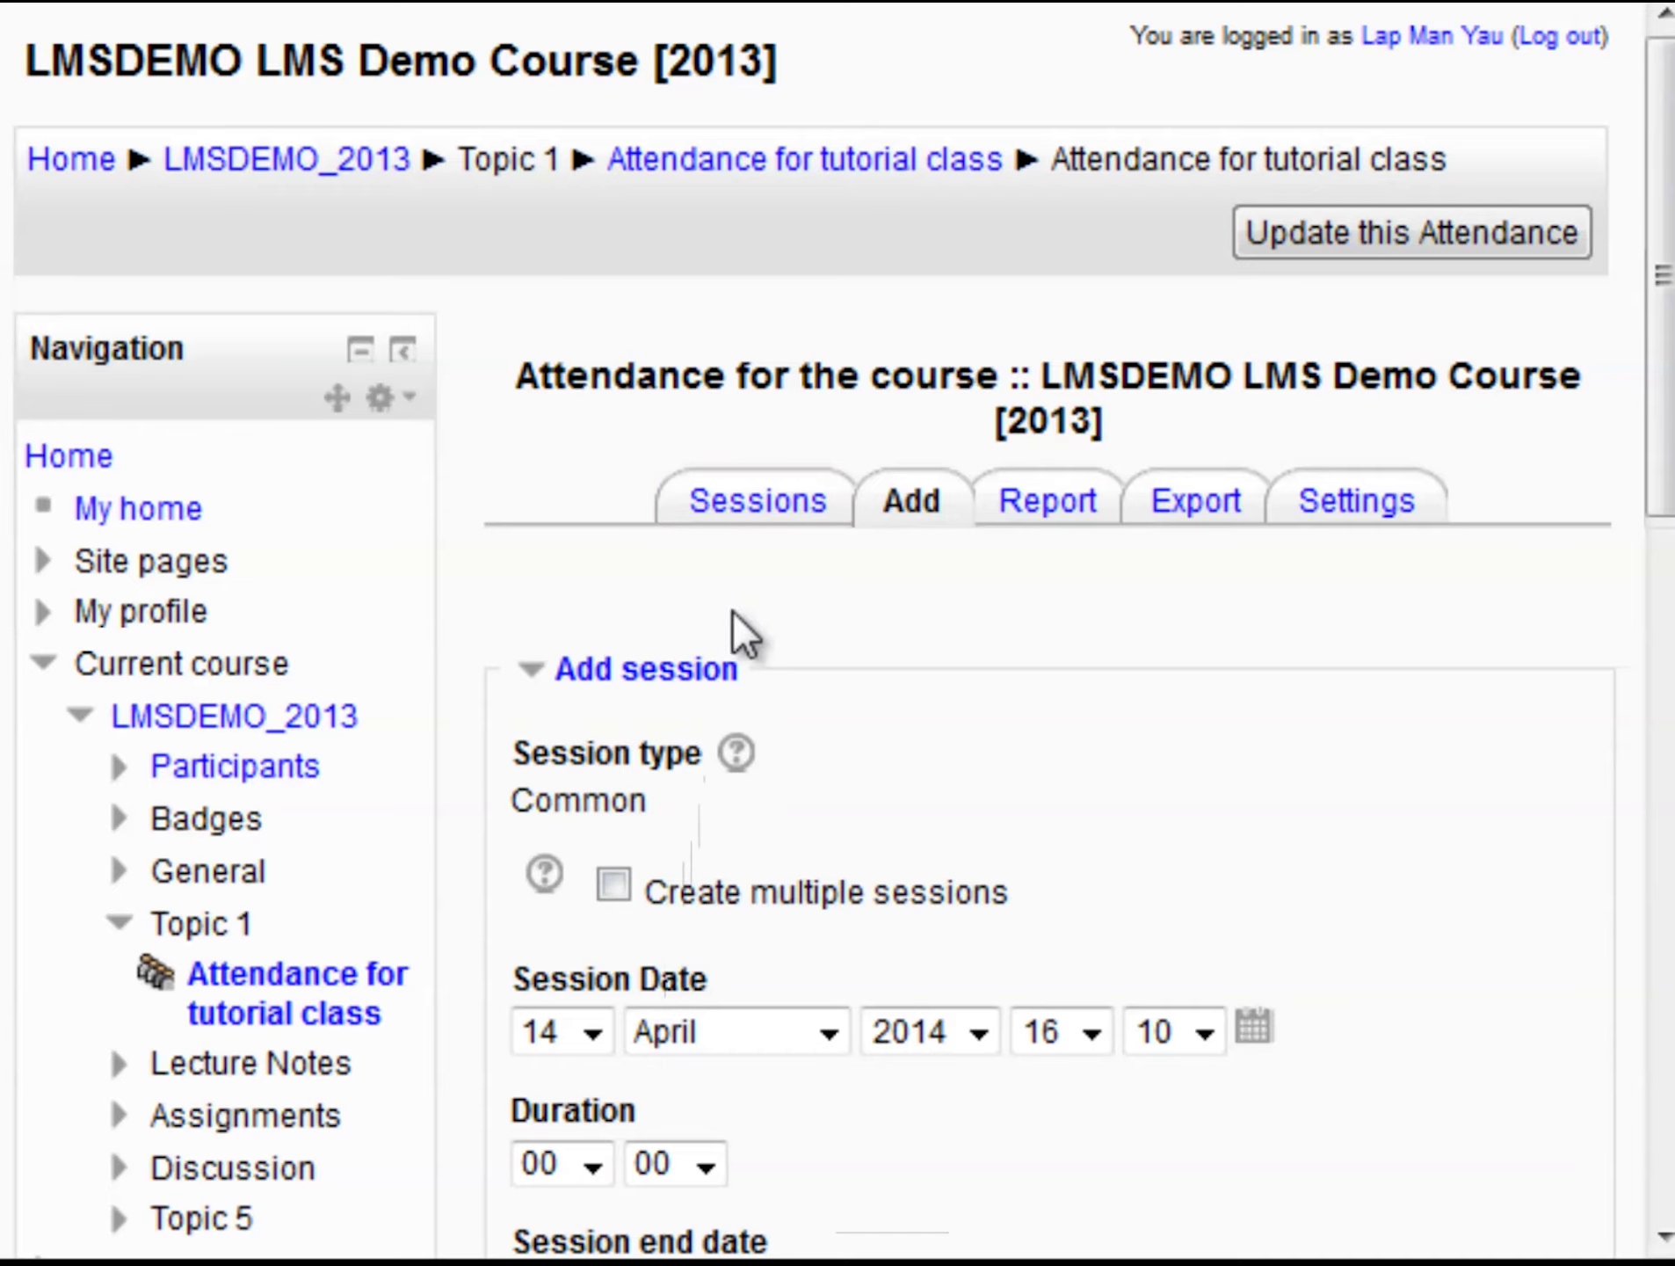
From the Sessions list, open take-attendance for the 15.04.14 14:00 session
{"action": "left_click", "coordinate": [767, 516]}
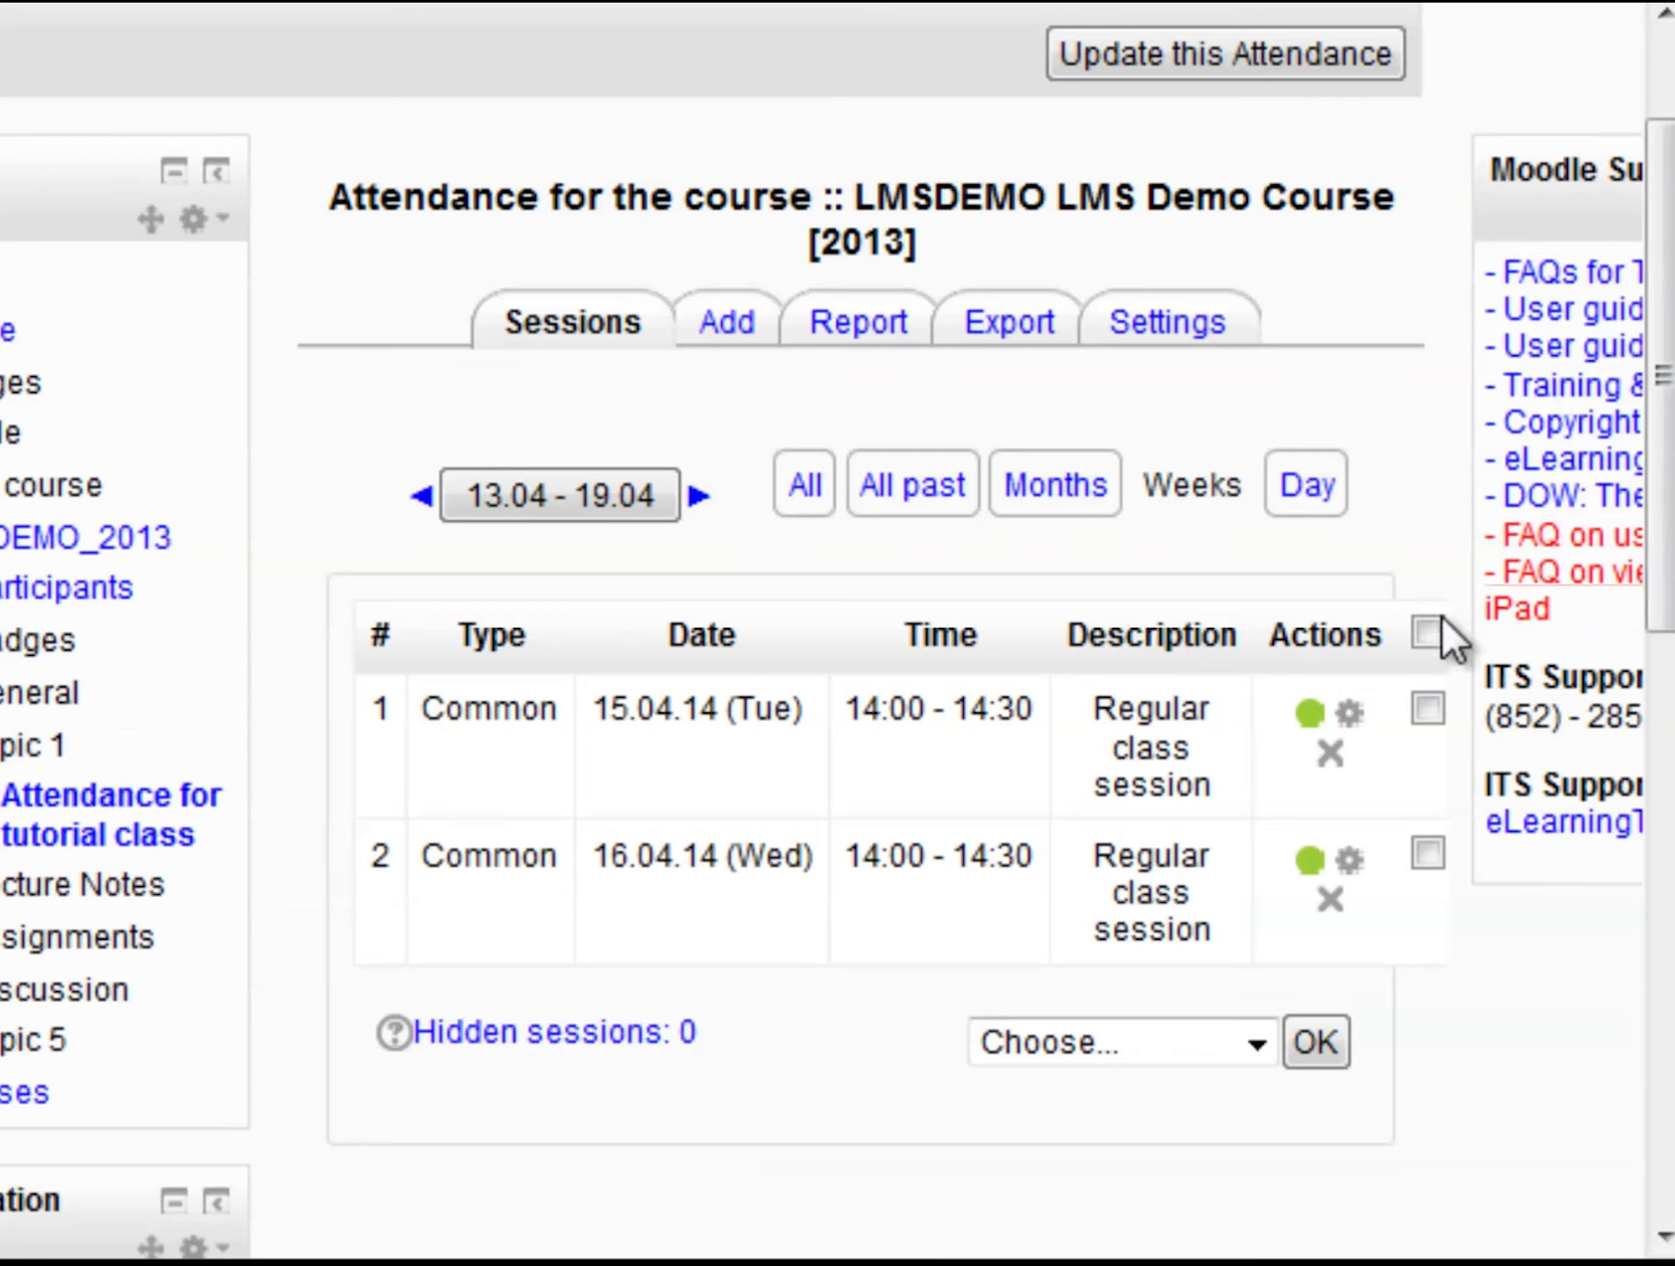
{"action": "left_click", "coordinate": [1309, 714]}
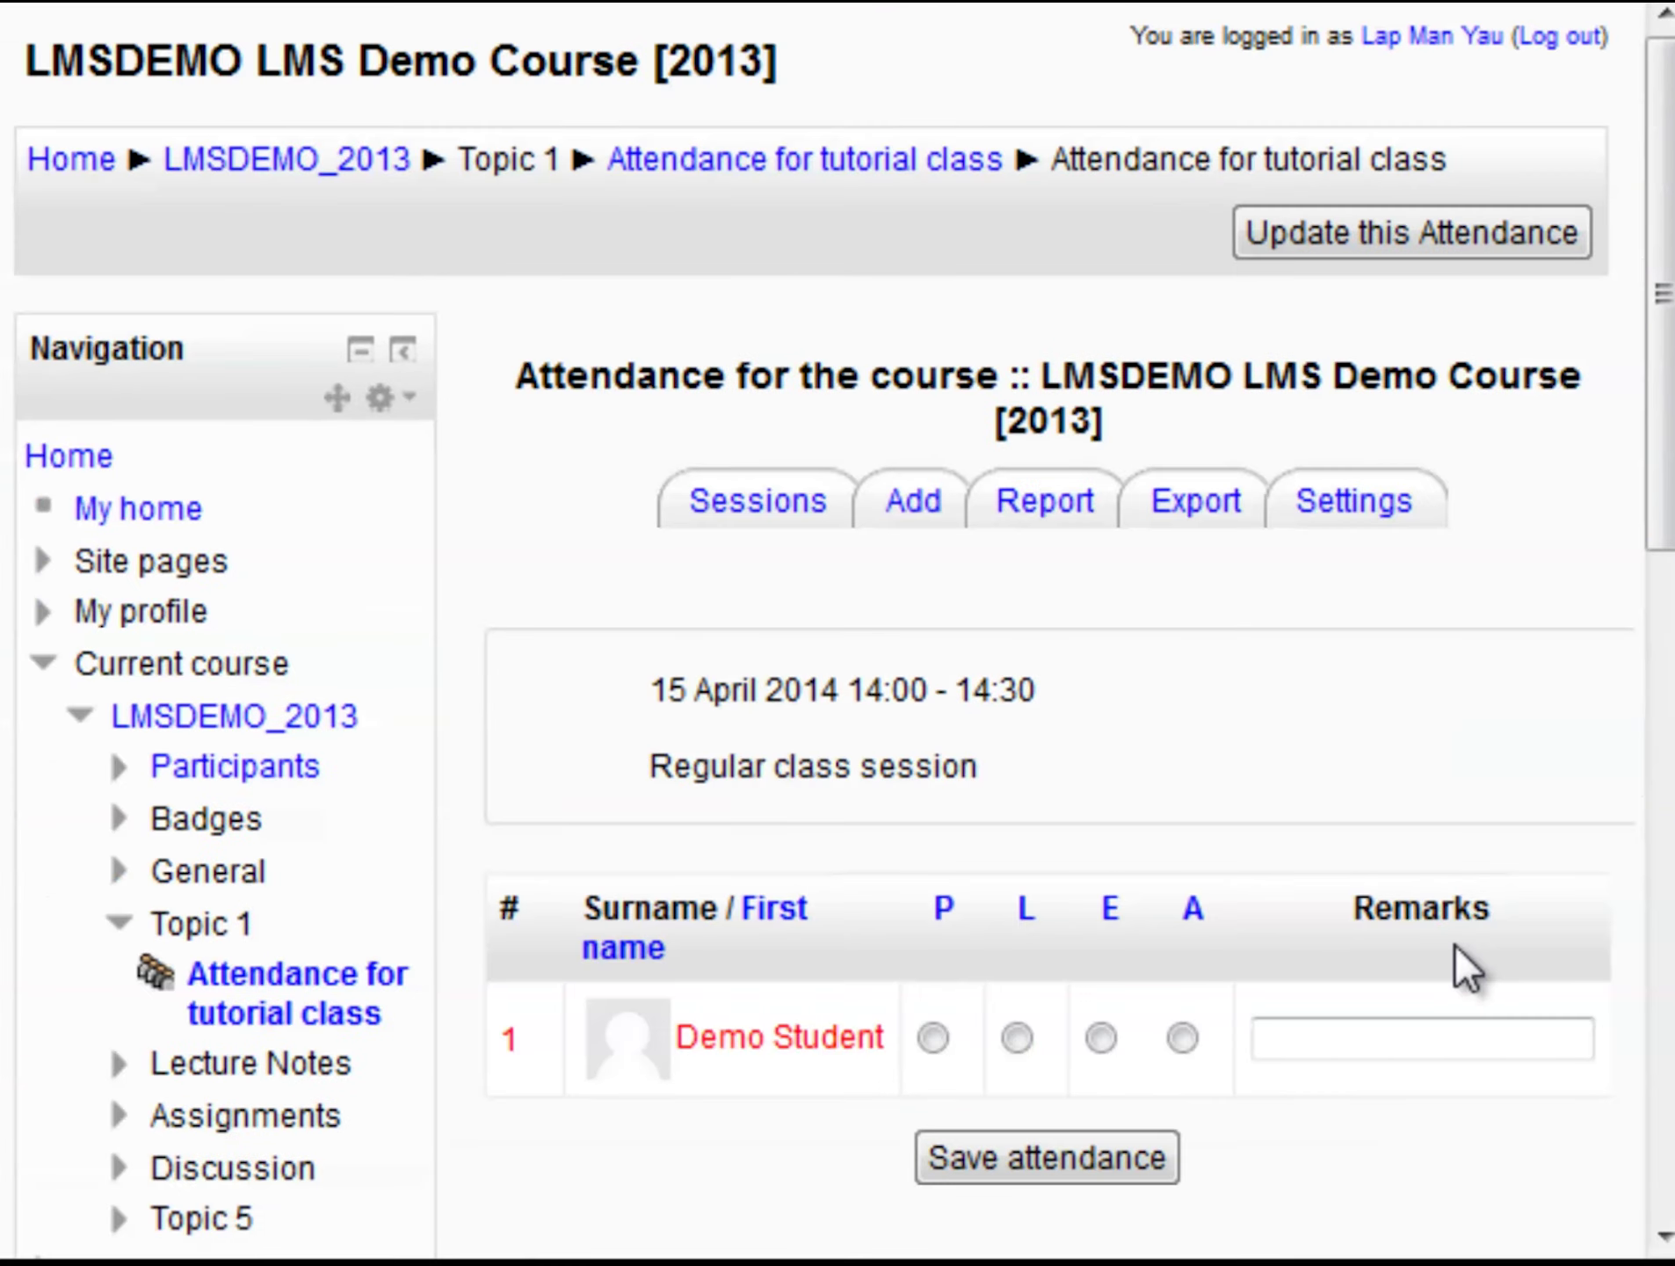